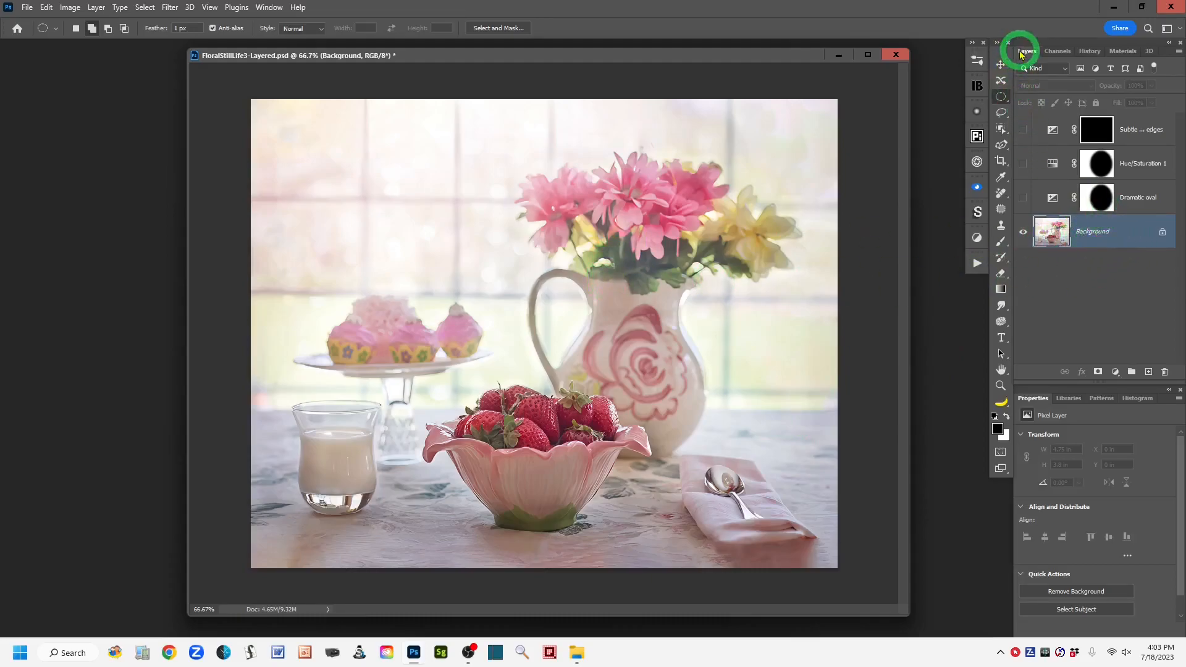
# Step: Duplicate the Background layer and keep the Elliptical Marquee tool active for selecting on the copy
pyautogui.moveTo(1125, 233); pyautogui.dragTo(1151, 373)
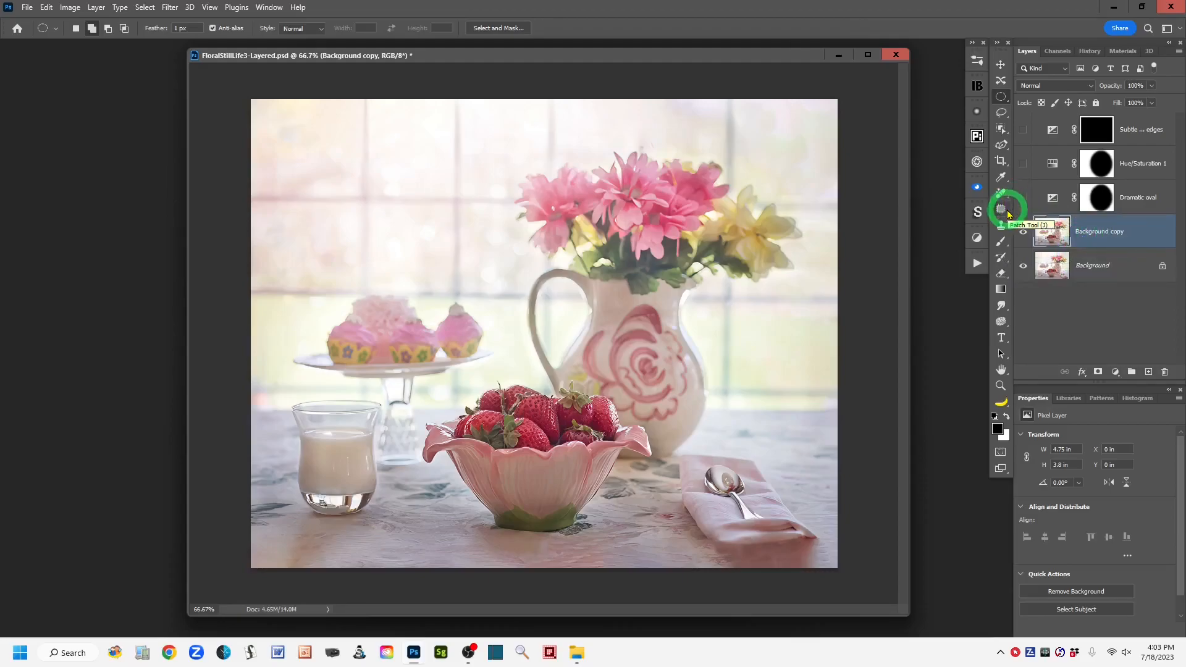
pyautogui.rightClick(1007, 101)
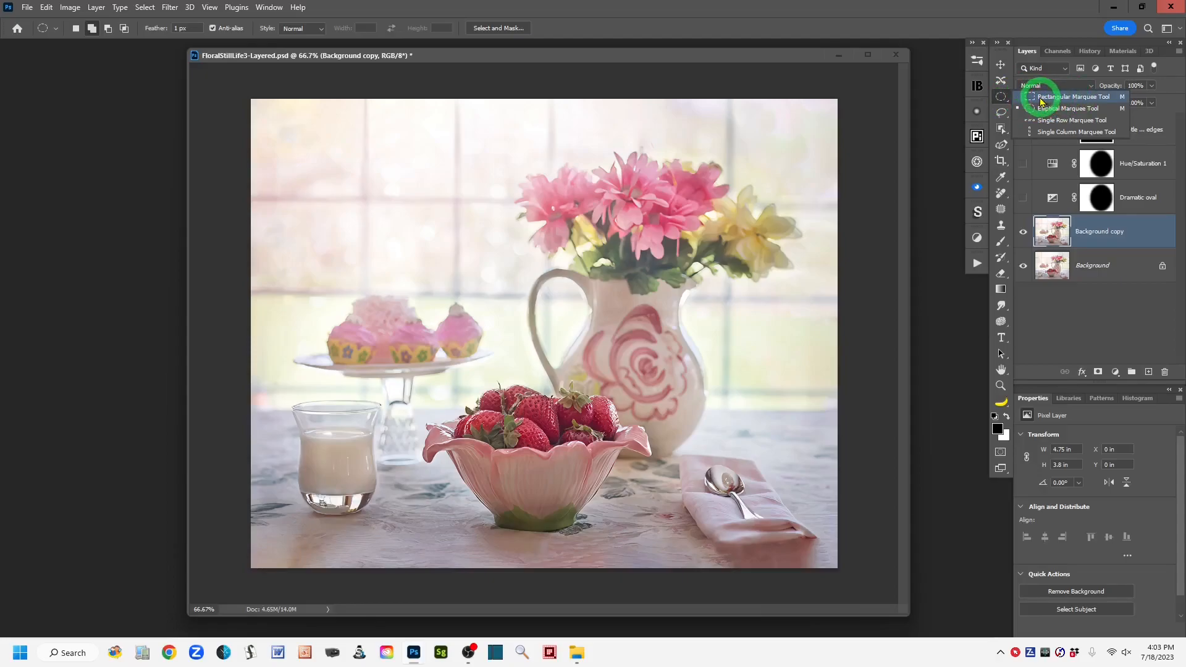
pyautogui.click(1000, 97)
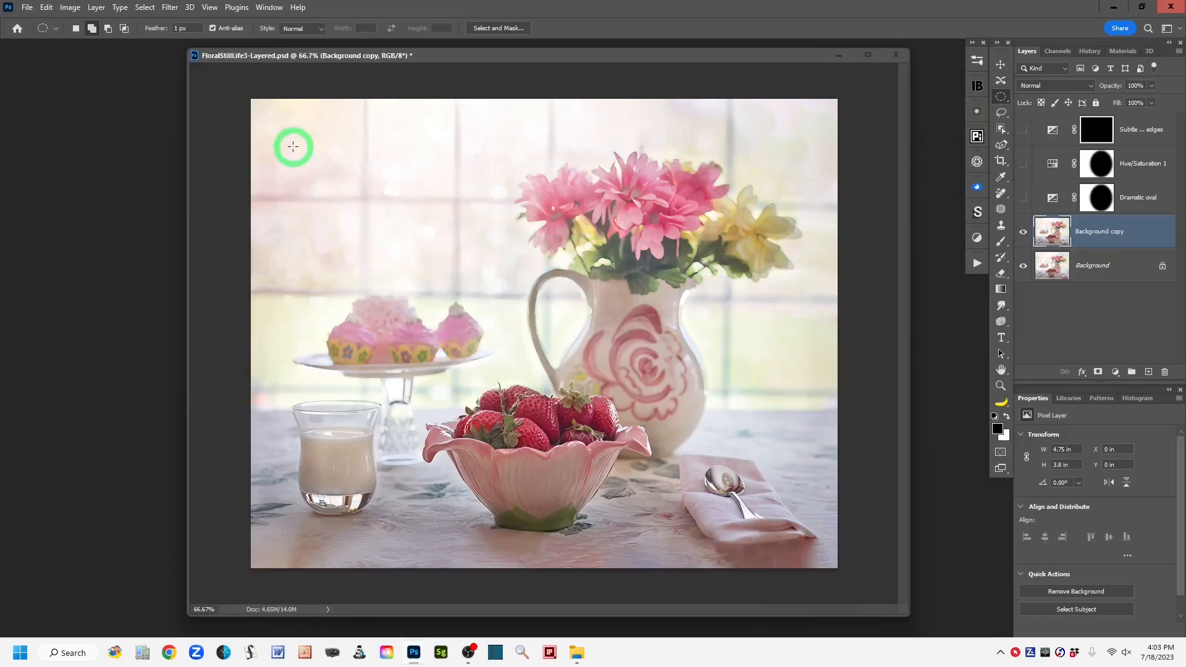
pyautogui.moveTo(284, 132); pyautogui.dragTo(573, 405)
pyautogui.hotkey('ctrl', 'd')
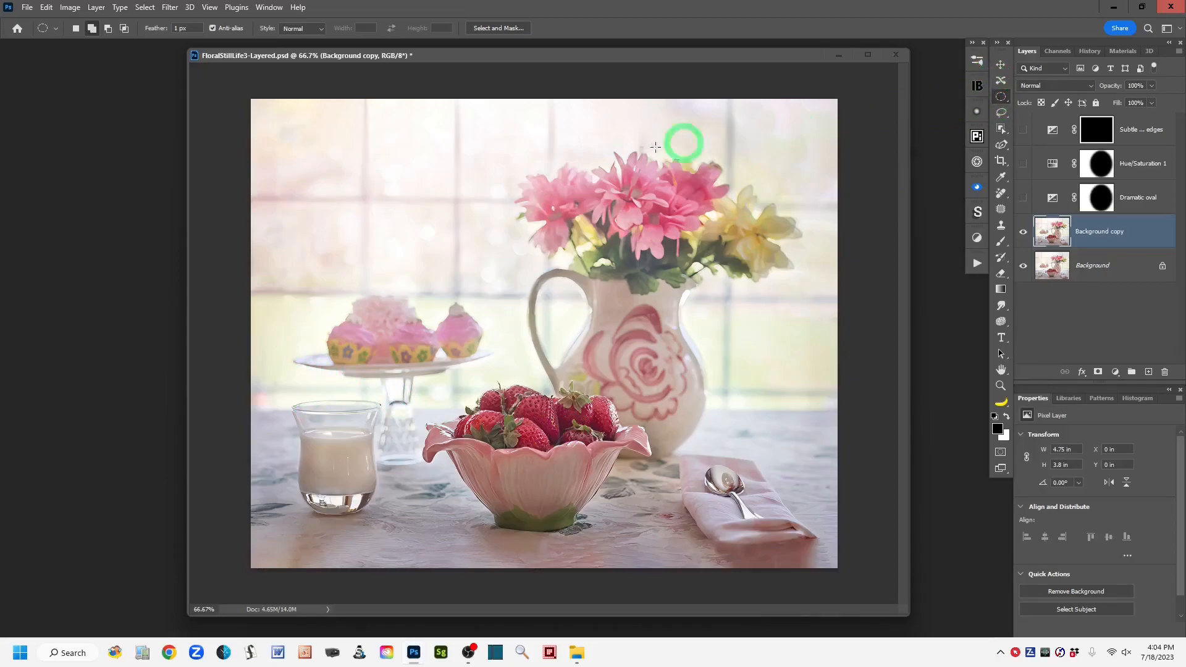
pyautogui.moveTo(295, 164); pyautogui.dragTo(656, 493)
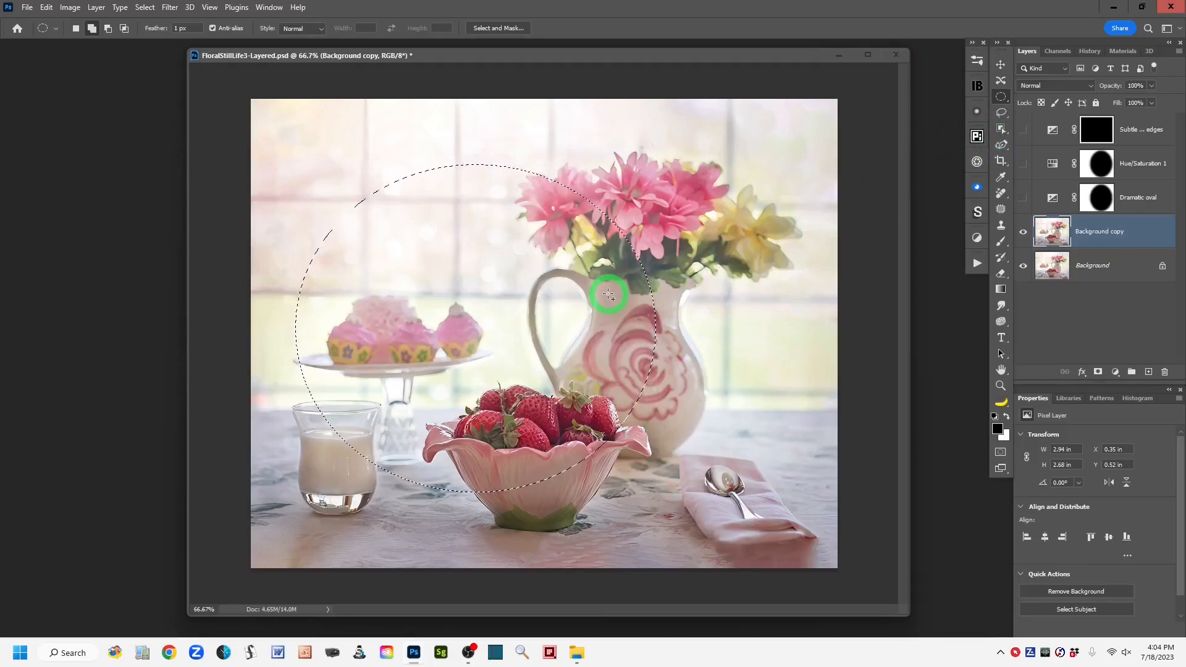
pyautogui.hotkey('ctrl', 'd')
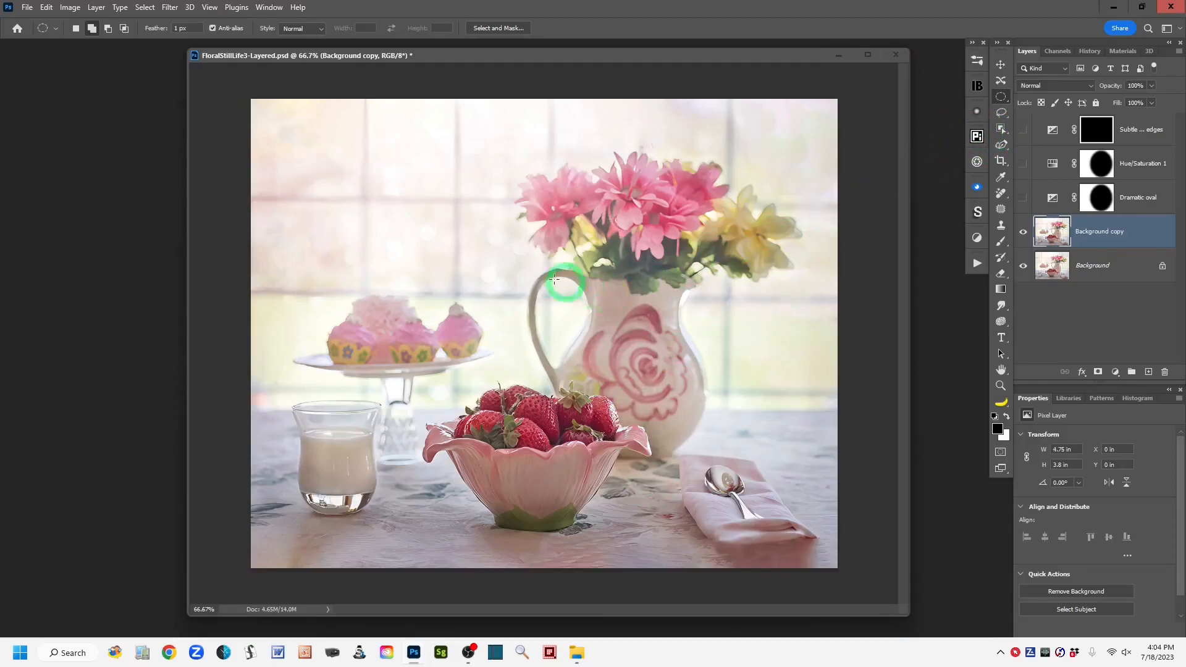
# Step: Draw an elliptical selection about 3.56 in wide and 2.61 in high around the middle of the still life
pyautogui.click(314, 193)
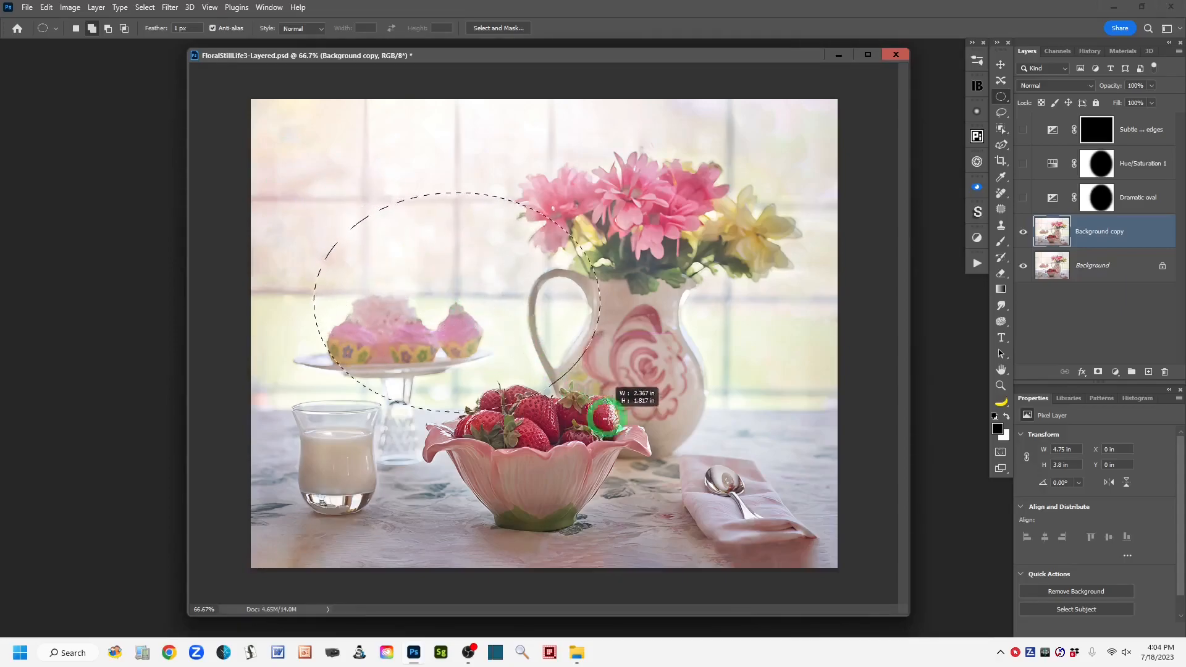
pyautogui.moveTo(682, 472); pyautogui.dragTo(763, 518)
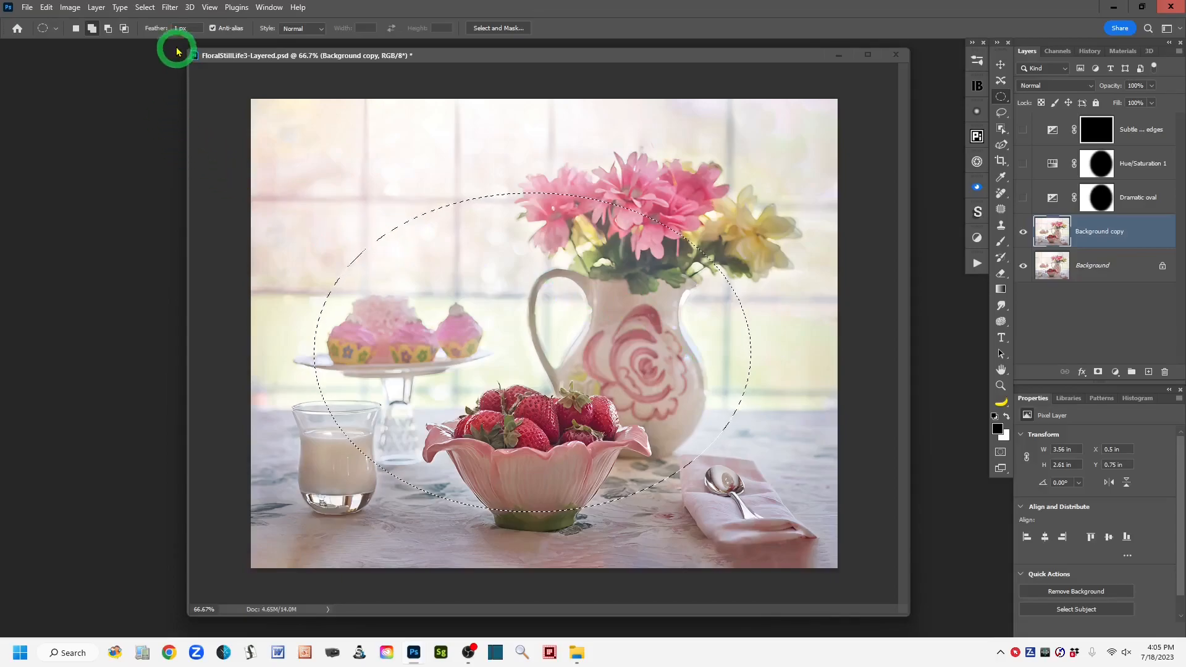
# Step: Transform the selection outline to about 4.49 in wide and 3.5 in high, leaving a narrow margin to the photo's edges
pyautogui.click(144, 7)
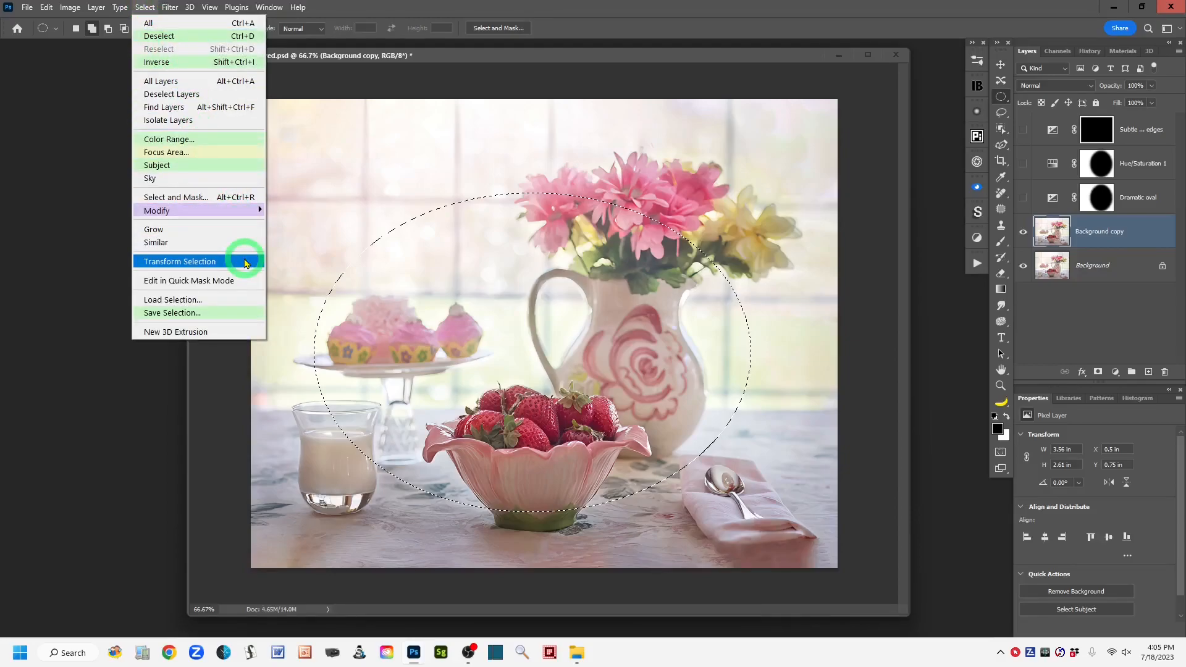
pyautogui.click(245, 262)
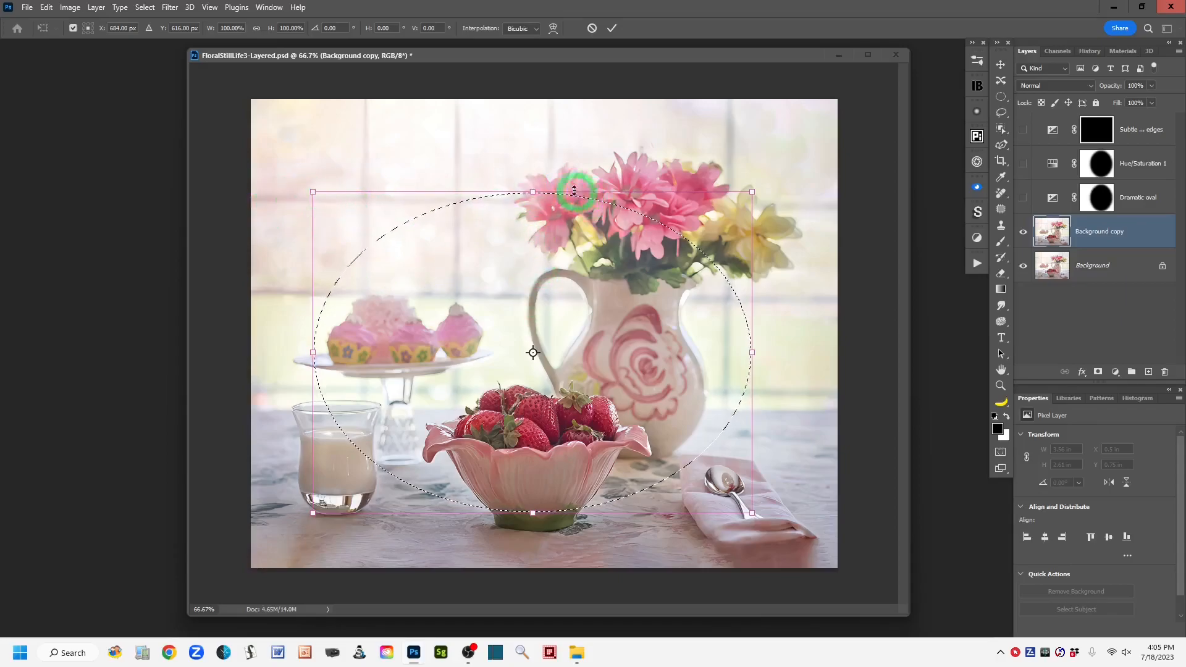
pyautogui.click(532, 193)
pyautogui.moveTo(532, 193); pyautogui.dragTo(535, 140)
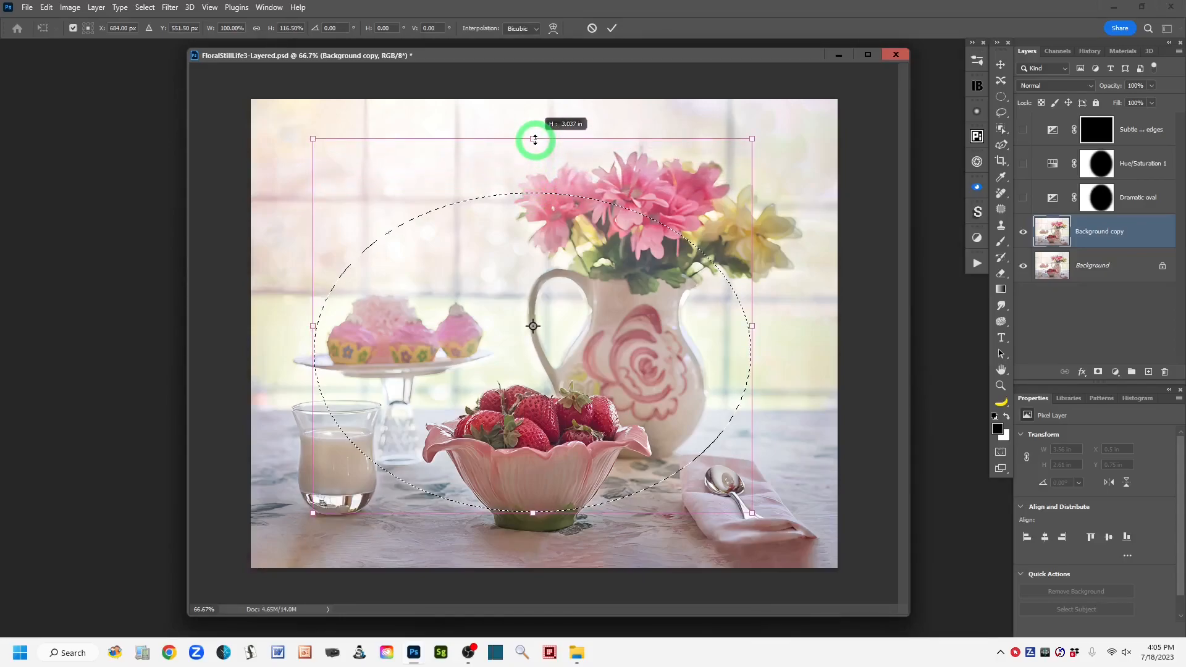
pyautogui.moveTo(535, 140); pyautogui.dragTo(533, 139)
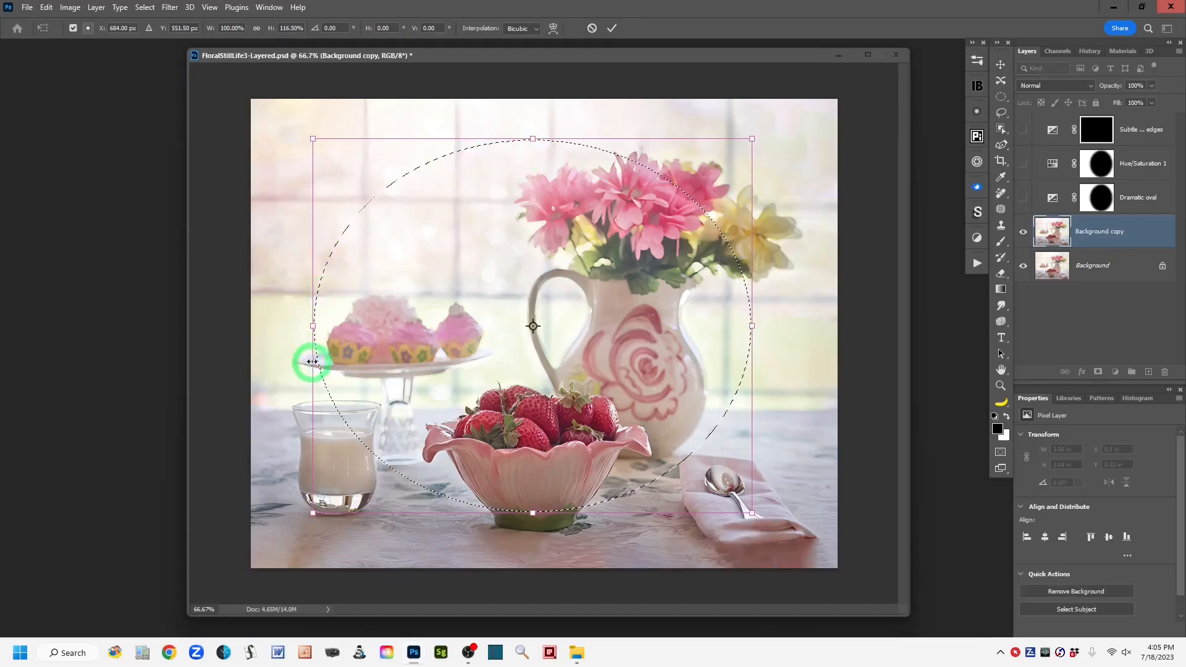
pyautogui.moveTo(312, 325); pyautogui.dragTo(279, 333)
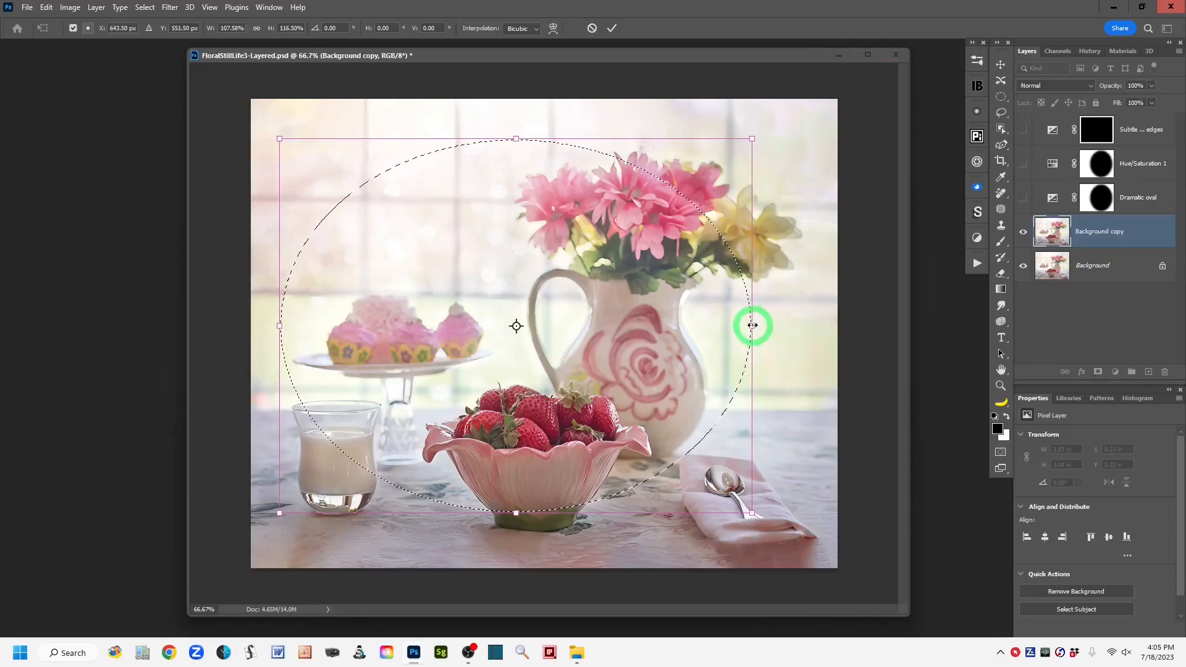
pyautogui.moveTo(752, 325); pyautogui.dragTo(800, 326)
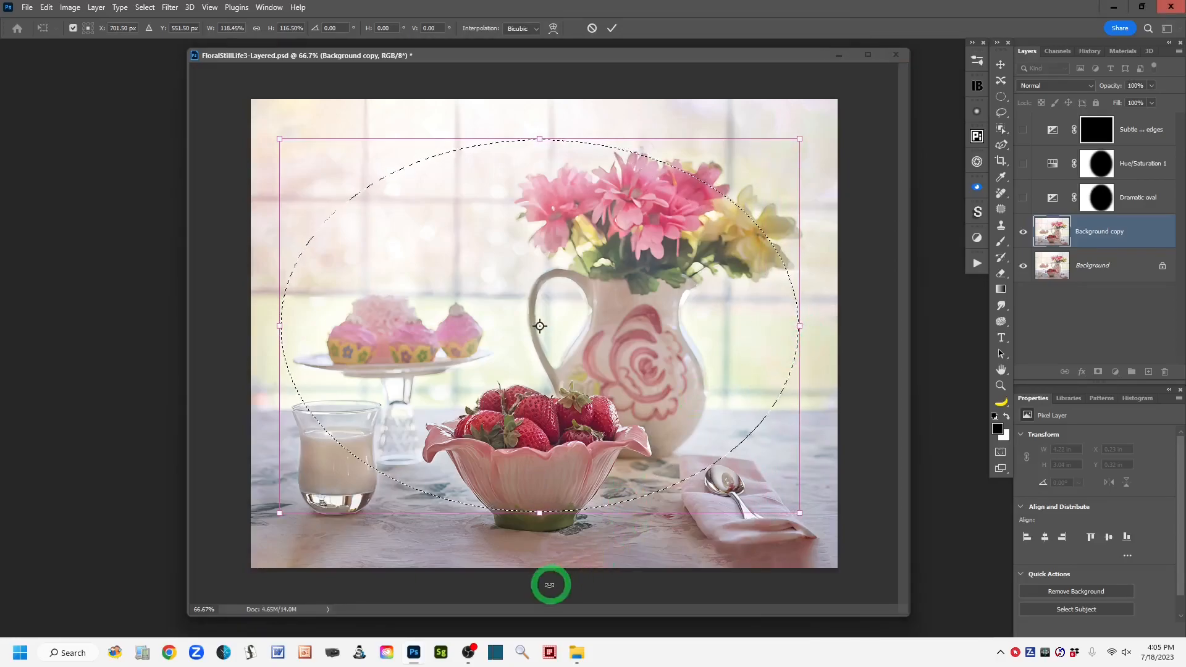
pyautogui.moveTo(539, 512); pyautogui.dragTo(544, 555)
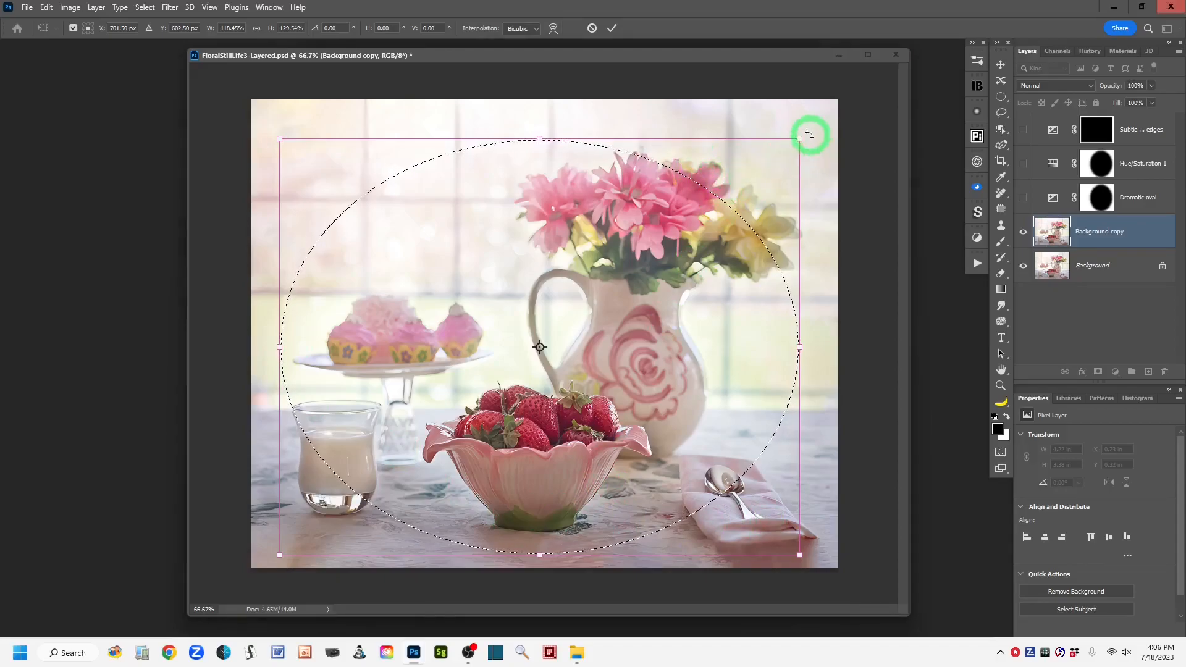
pyautogui.moveTo(797, 135); pyautogui.dragTo(819, 128)
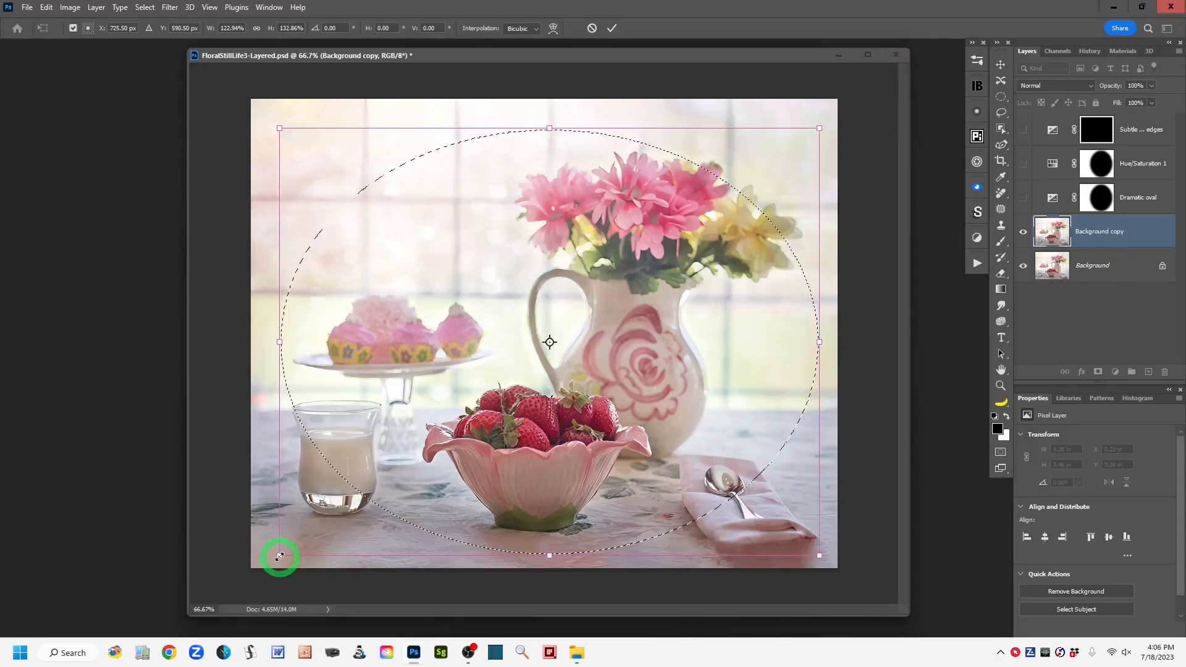
pyautogui.moveTo(279, 556); pyautogui.dragTo(265, 560)
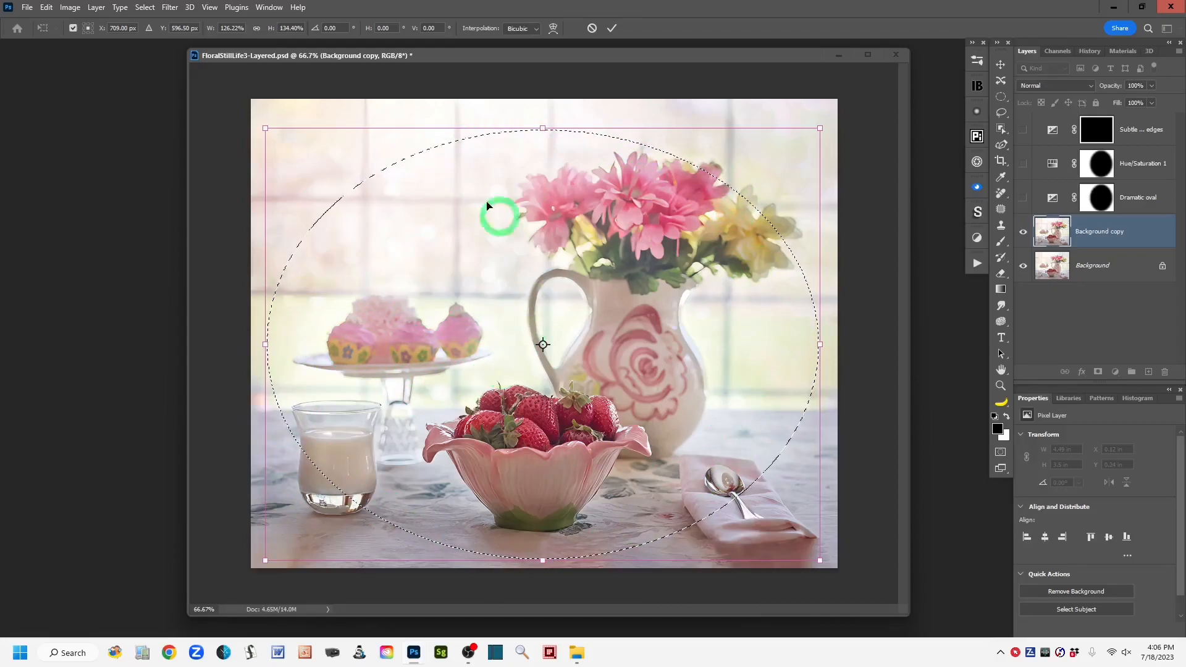
pyautogui.click(610, 29)
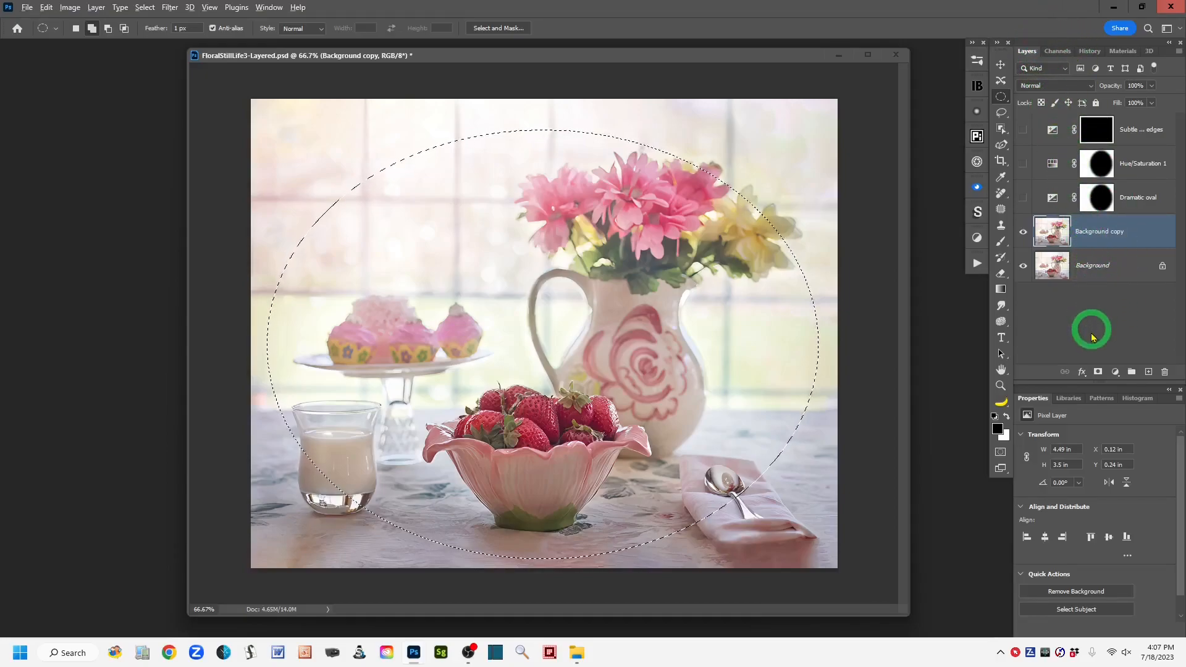
# Step: Add a layer mask to Background copy that hides the selected oval, and check the mask on its own
pyautogui.click(1099, 374)
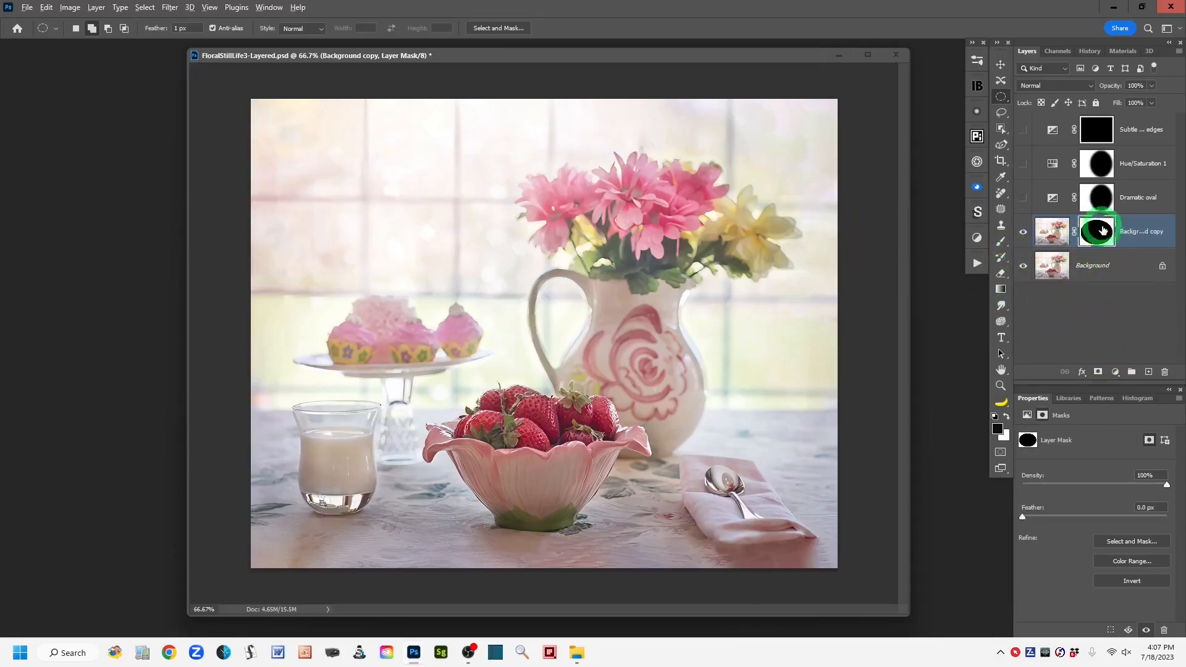
pyautogui.keyDown('alt'); pyautogui.click(1099, 229); pyautogui.keyUp('alt')
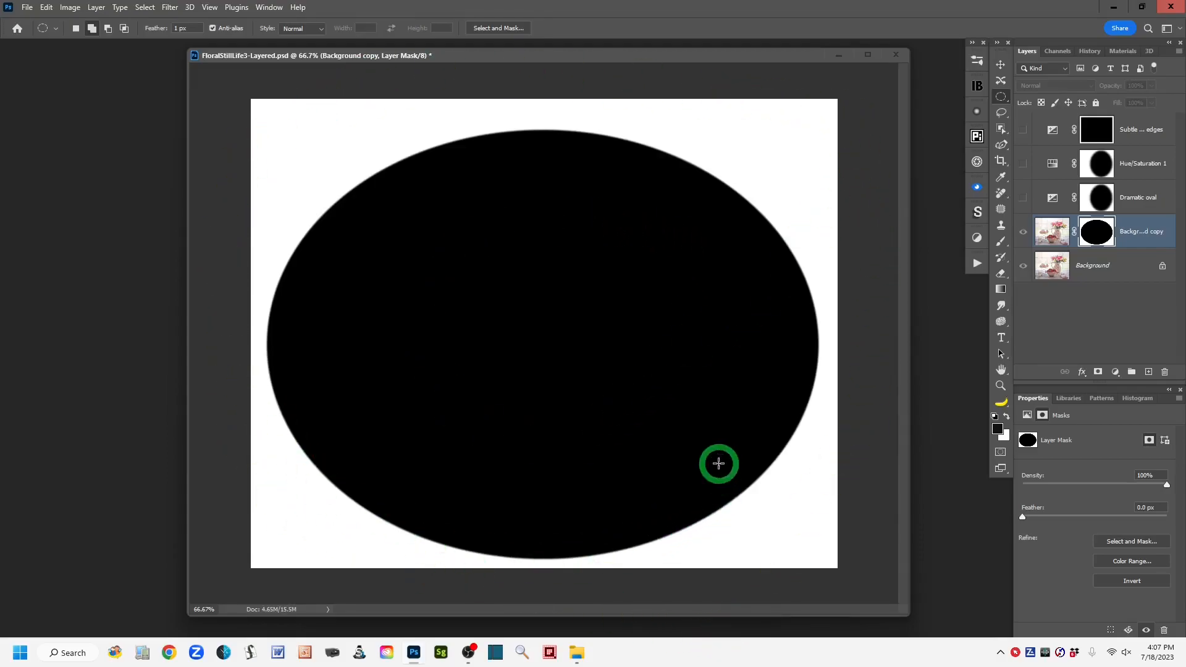
pyautogui.keyDown('alt'); pyautogui.click(1088, 241); pyautogui.keyUp('alt')
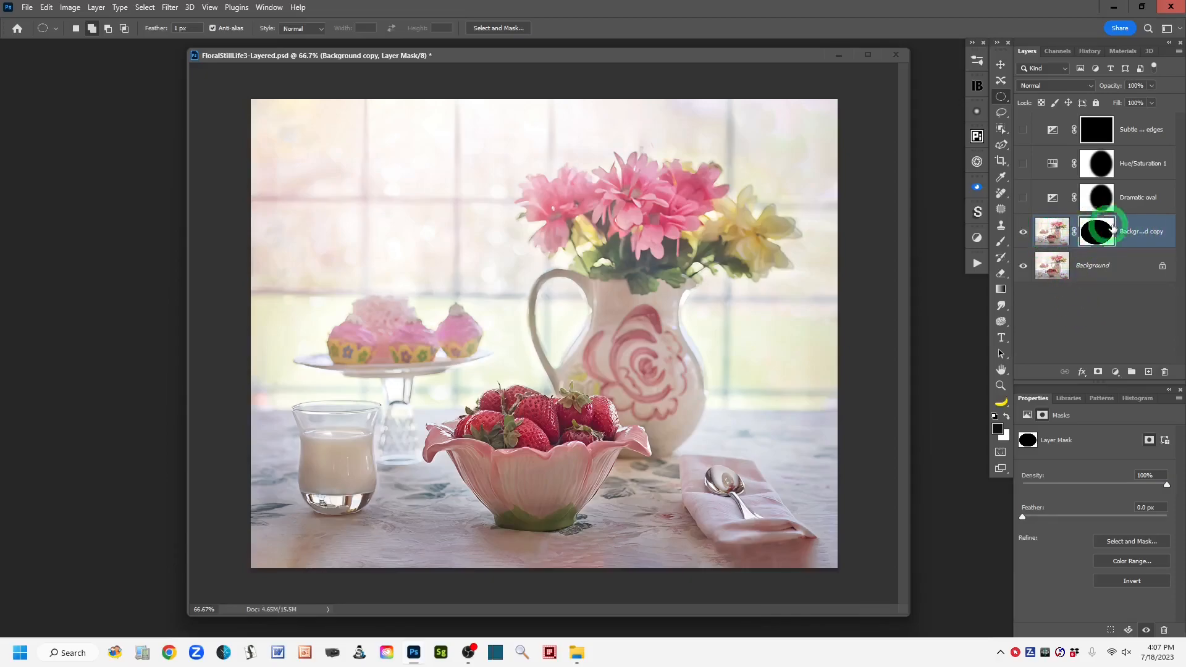
# Step: Add an Exposure adjustment layer above Background copy and move the oval mask onto it, replacing its blank mask
pyautogui.click(1115, 373)
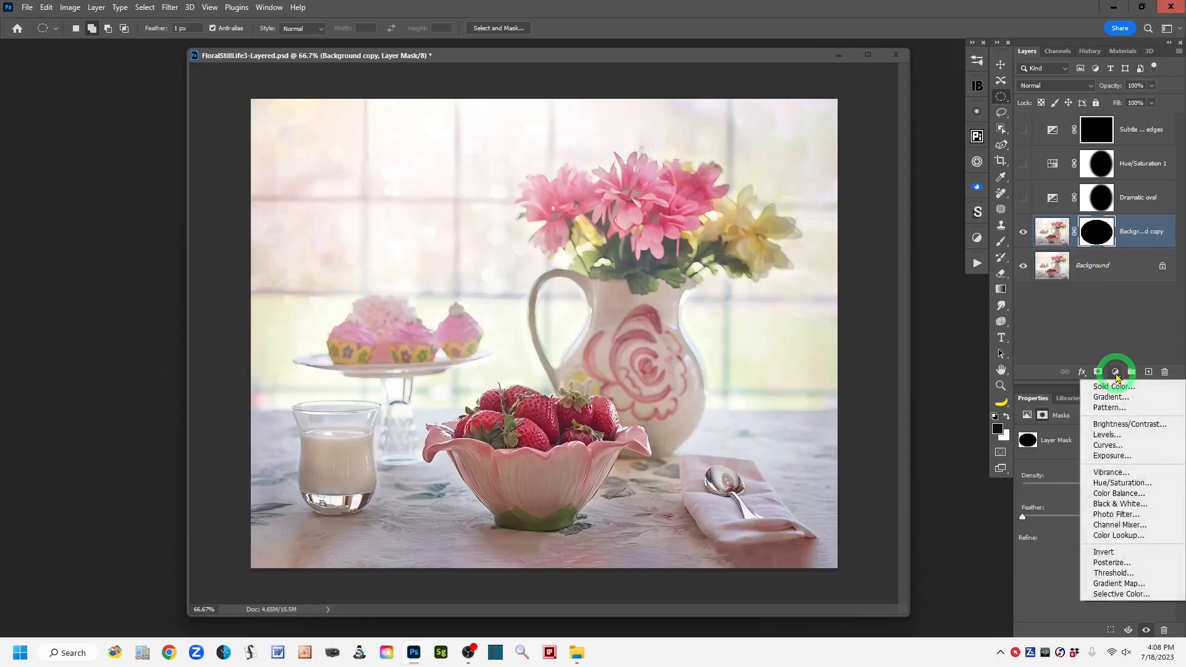
pyautogui.click(1152, 458)
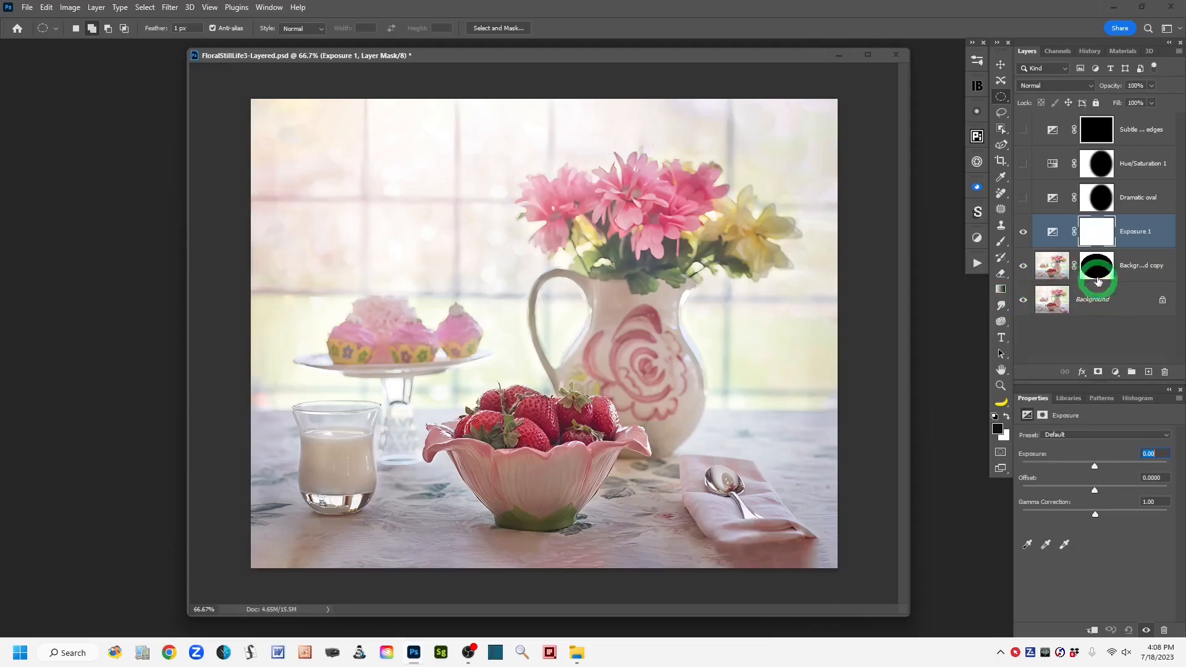
pyautogui.moveTo(1098, 270)
pyautogui.mouseDown()
pyautogui.moveTo(1097, 235)
pyautogui.moveTo(1092, 272)
pyautogui.mouseUp()
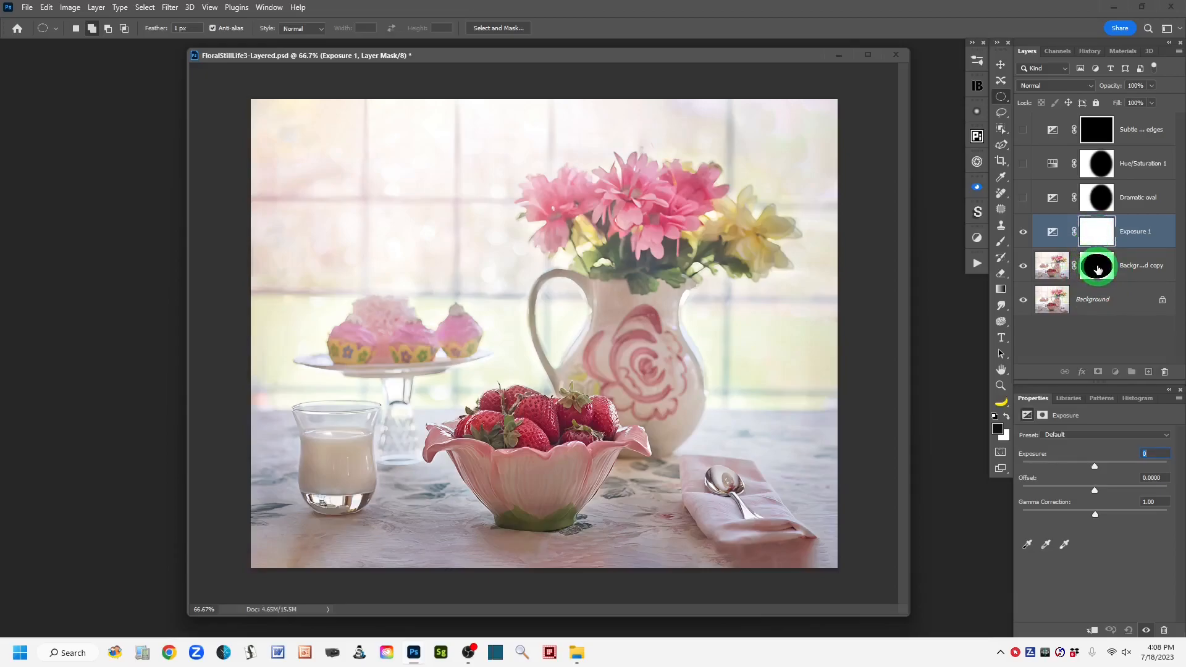
pyautogui.moveTo(1097, 270); pyautogui.dragTo(1097, 232)
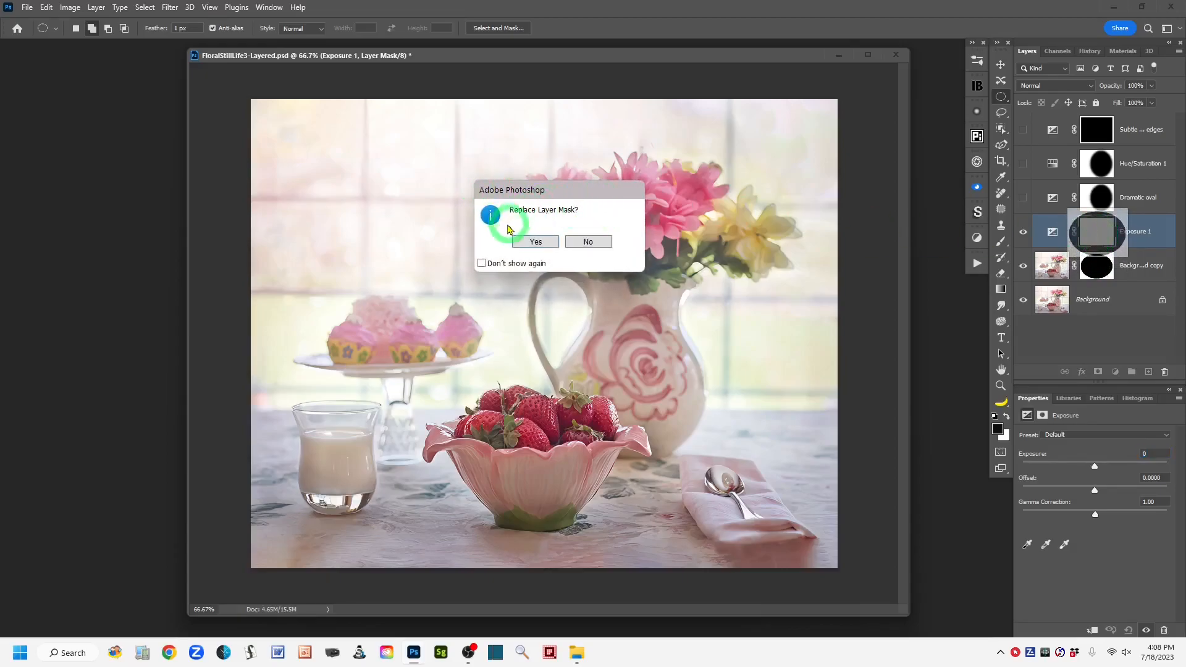
pyautogui.click(537, 243)
# Step: Set the Exposure value of the new adjustment layer to -0.34 to darken the area outside the oval
pyautogui.click(1057, 233)
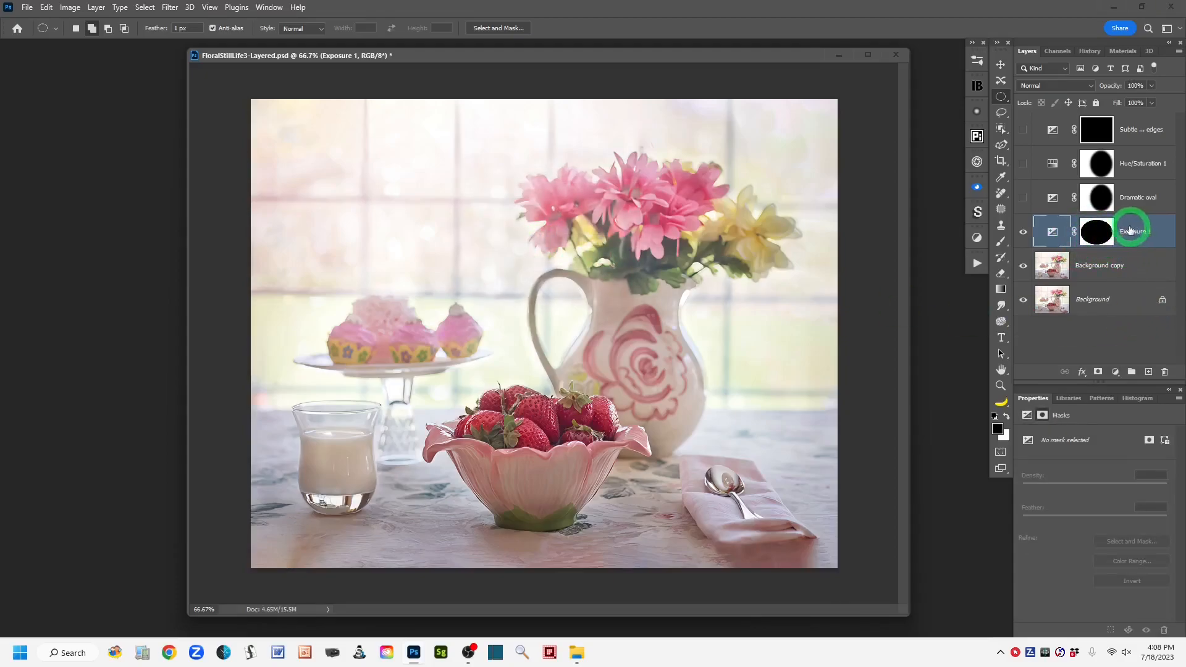
pyautogui.click(1048, 232)
pyautogui.click(1055, 234)
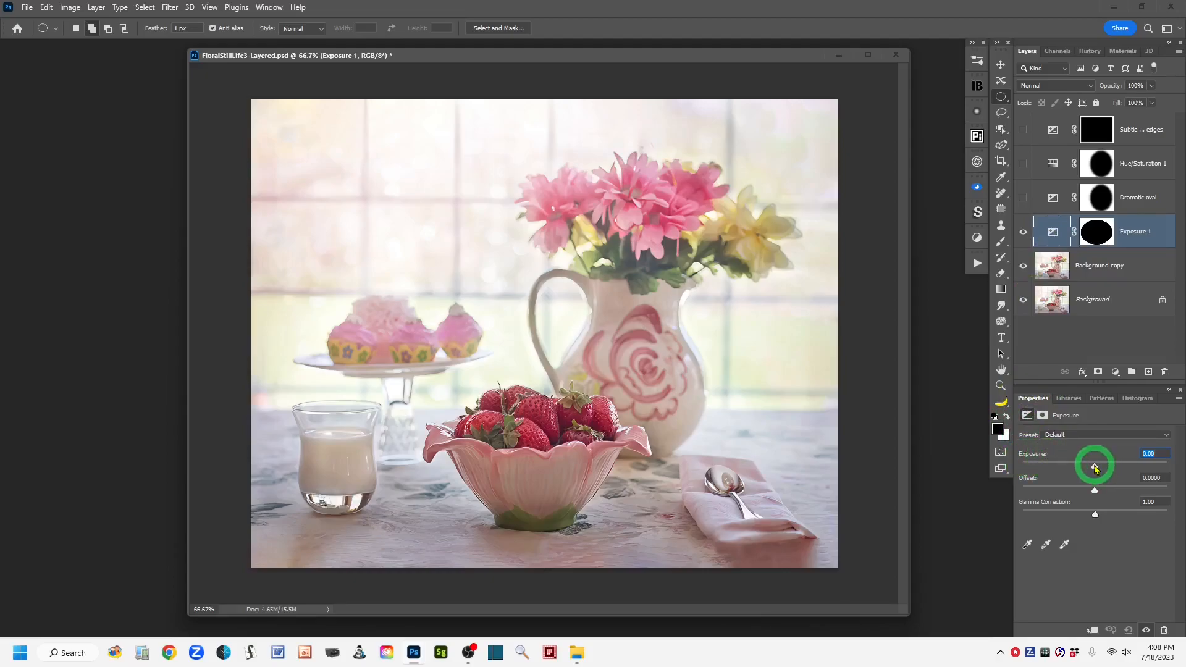
pyautogui.moveTo(1095, 468)
pyautogui.mouseDown()
pyautogui.moveTo(1141, 465)
pyautogui.moveTo(1021, 465)
pyautogui.moveTo(1092, 467)
pyautogui.mouseUp()
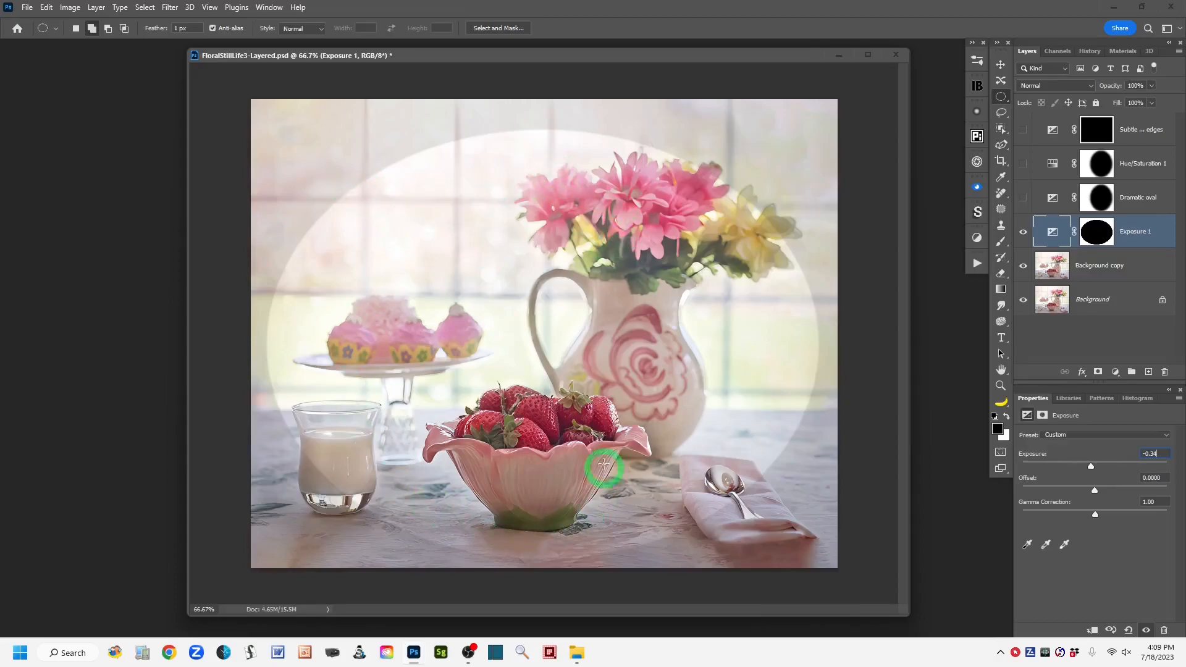
# Step: Feather the Exposure layer's oval mask to 67.3 px to soften the vignette edge
pyautogui.click(1102, 235)
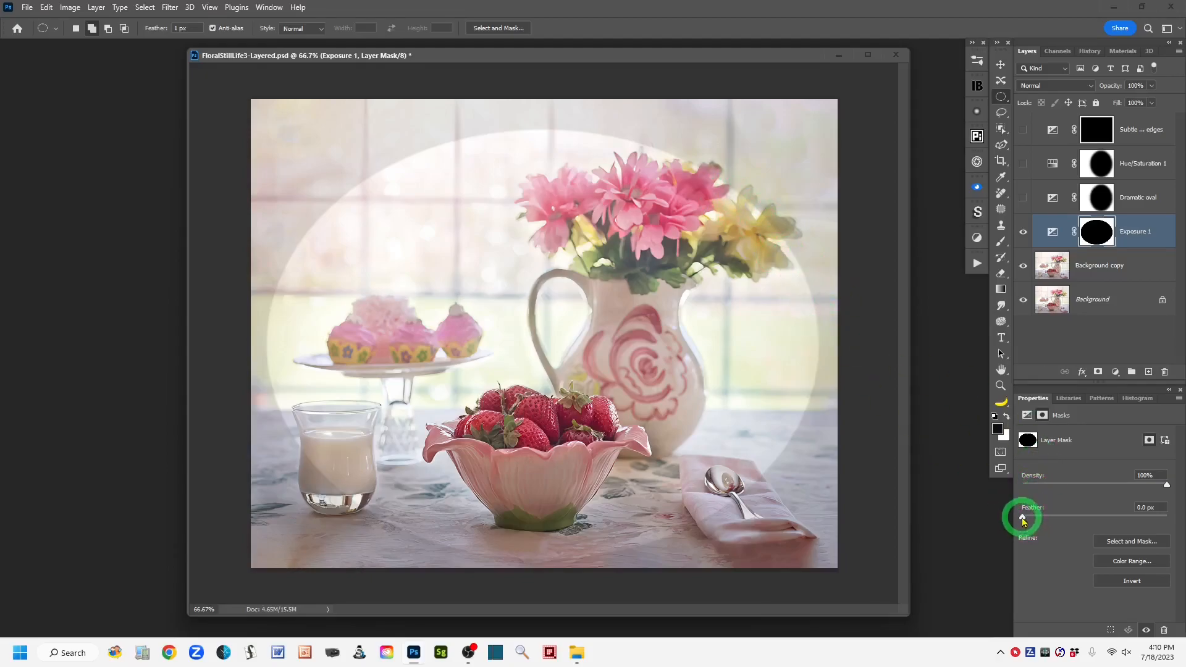
pyautogui.moveTo(1023, 517); pyautogui.dragTo(1037, 520)
pyautogui.moveTo(1063, 517); pyautogui.dragTo(1089, 521)
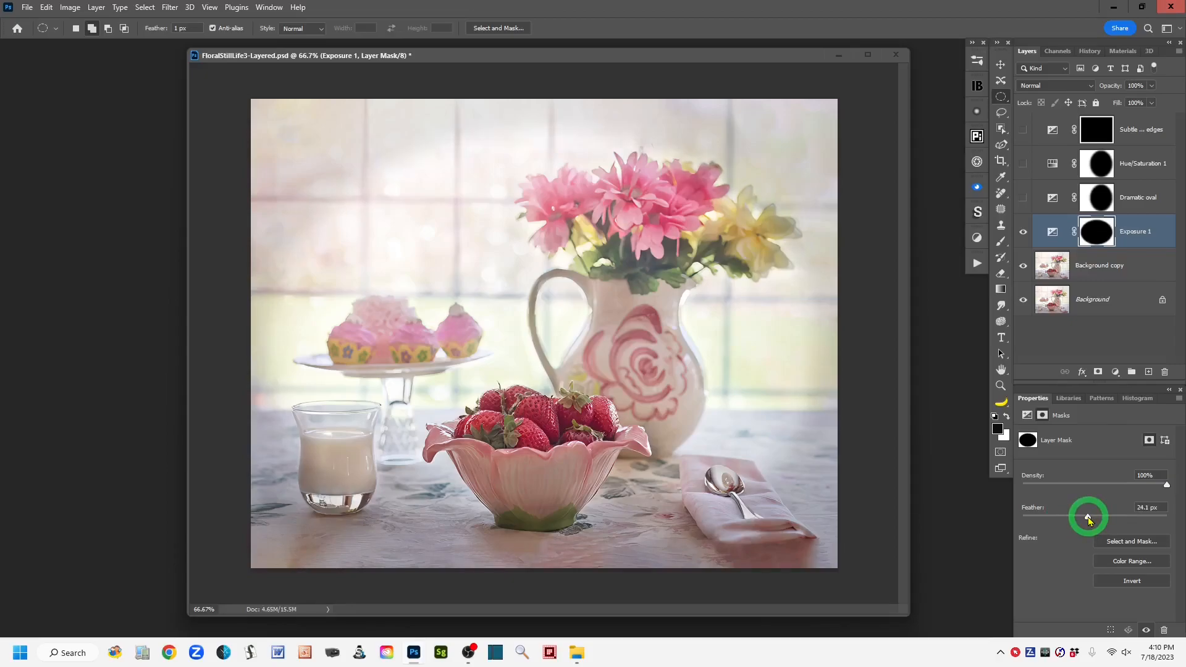
pyautogui.moveTo(1093, 518); pyautogui.dragTo(1012, 529)
pyautogui.moveTo(1079, 521); pyautogui.dragTo(1085, 516)
pyautogui.moveTo(1093, 519); pyautogui.dragTo(1101, 522)
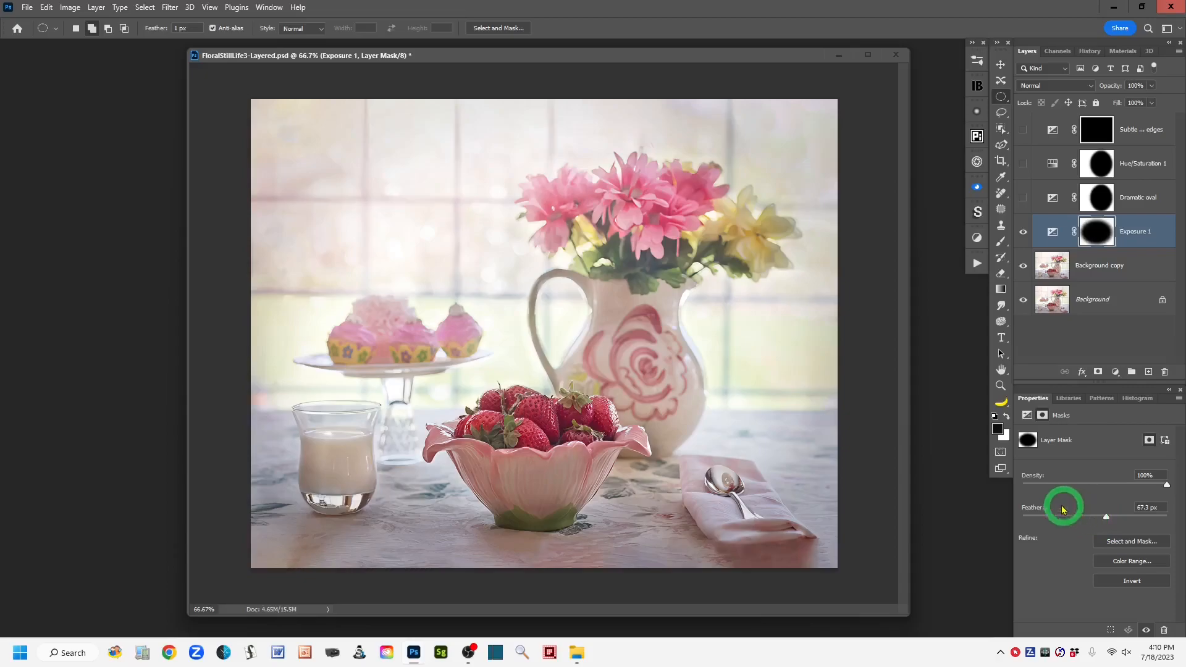
# Step: View the feathered mask on its own, return to the photo, and show the Exposure layer's adjustment settings
pyautogui.keyDown('alt'); pyautogui.click(1097, 239); pyautogui.keyUp('alt')
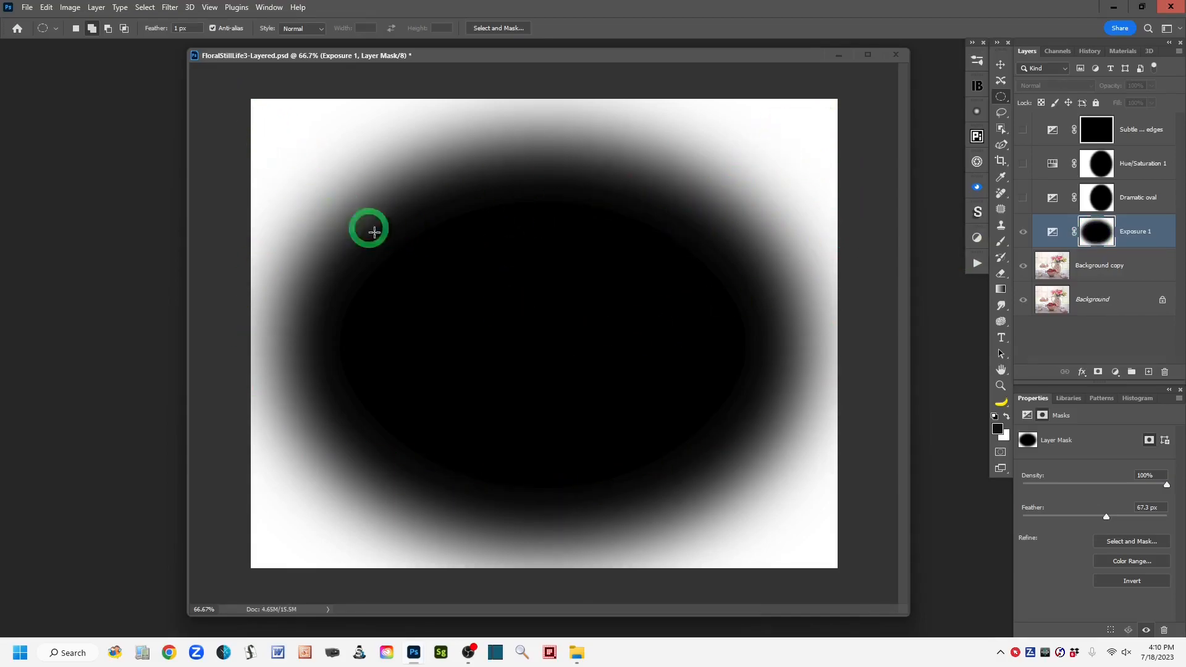
pyautogui.keyDown('alt'); pyautogui.click(1094, 232); pyautogui.keyUp('alt')
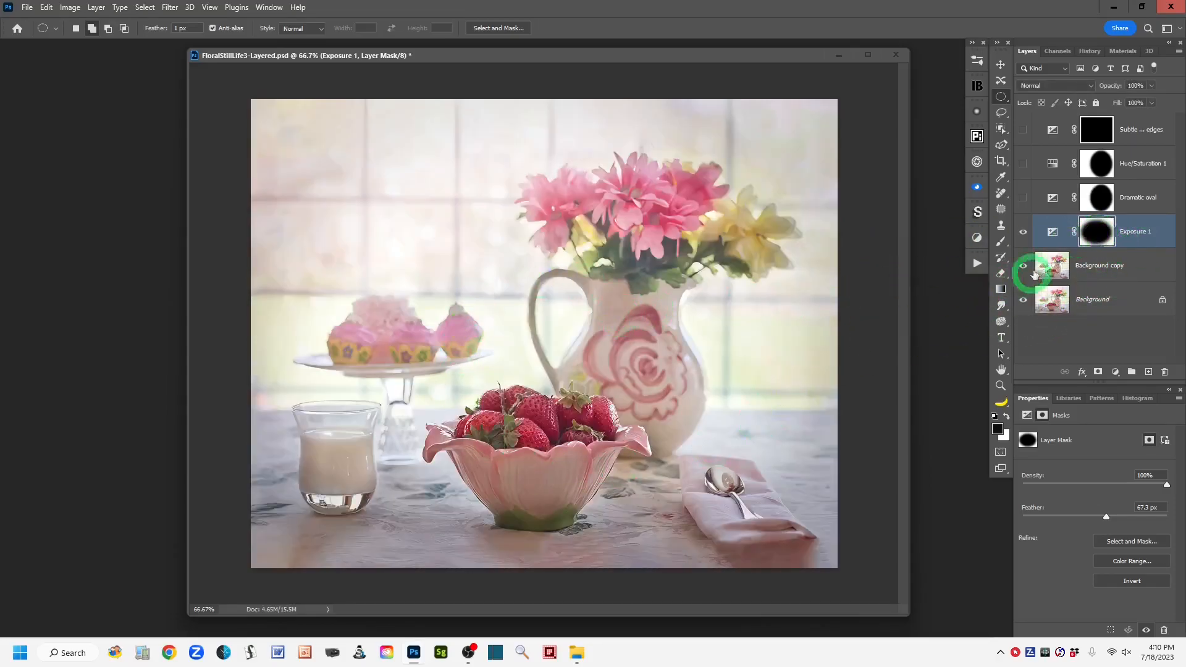
pyautogui.click(1052, 232)
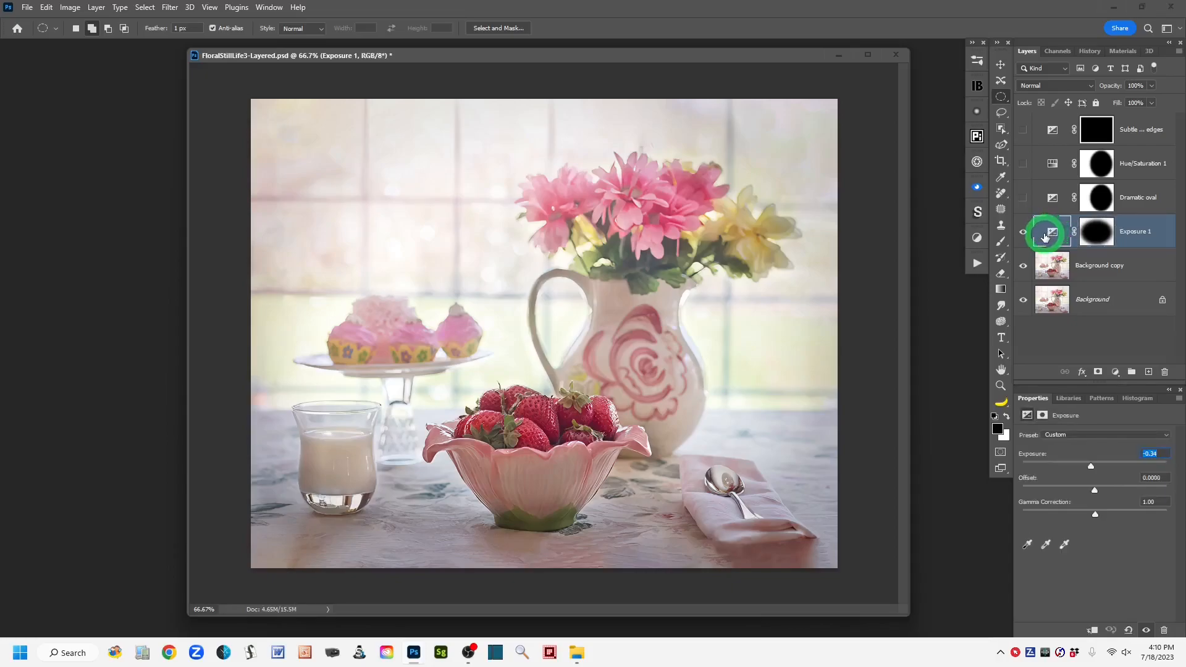
pyautogui.rightClick(1003, 100)
pyautogui.click(1000, 102)
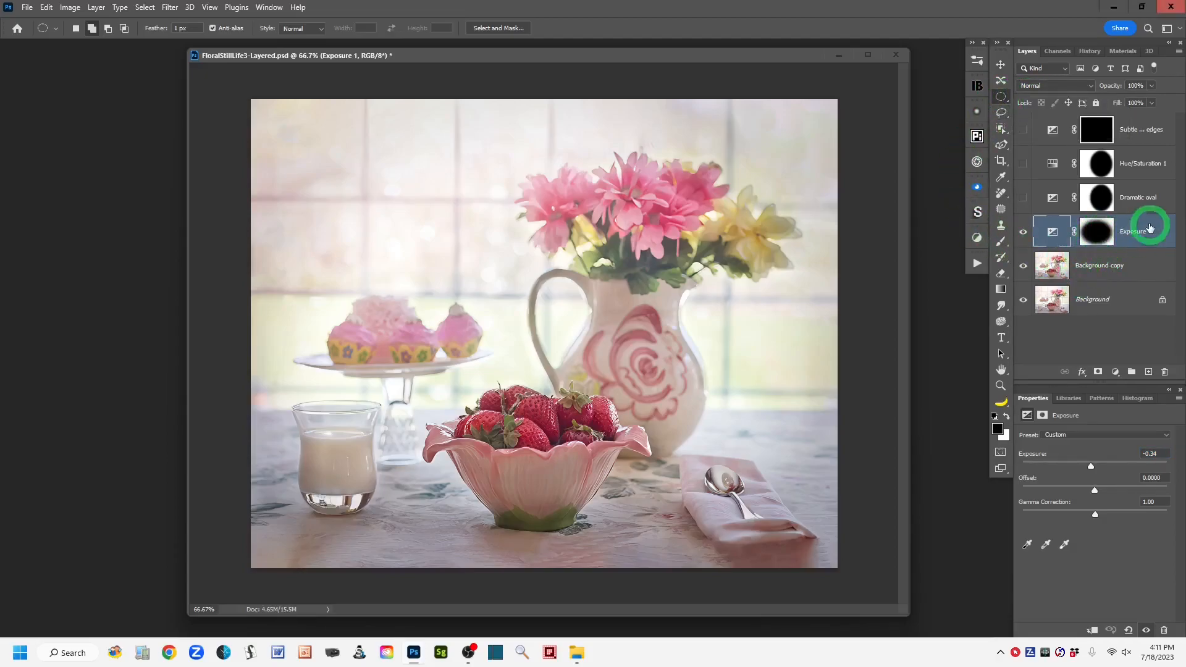
# Step: Compare the photo with and without the vignette by repeatedly hiding and restoring every layer except the original Background
pyautogui.moveTo(1082, 234)
pyautogui.mouseDown()
pyautogui.moveTo(1027, 233)
pyautogui.moveTo(1130, 239)
pyautogui.moveTo(1052, 237)
pyautogui.moveTo(1084, 234)
pyautogui.mouseUp()
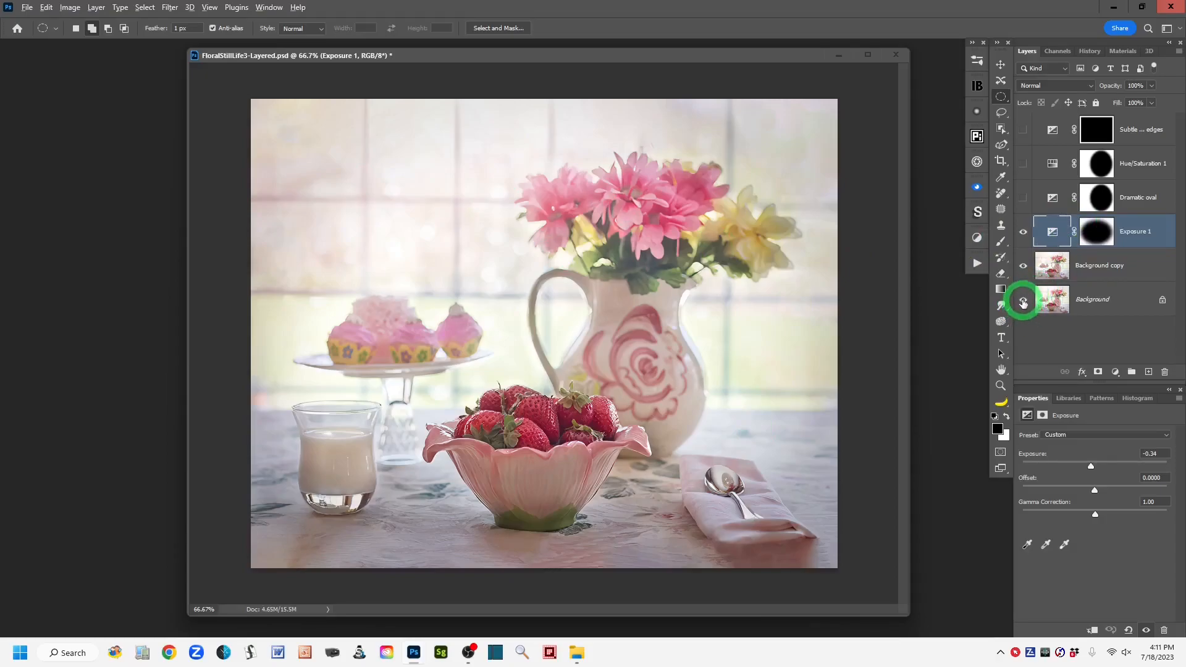
pyautogui.keyDown('alt'); pyautogui.click(1023, 302); pyautogui.keyUp('alt')
pyautogui.keyDown('alt'); pyautogui.click(1022, 302); pyautogui.keyUp('alt')
pyautogui.keyDown('alt'); pyautogui.click(1023, 301); pyautogui.keyUp('alt')
pyautogui.keyDown('alt'); pyautogui.click(1023, 301); pyautogui.keyUp('alt')
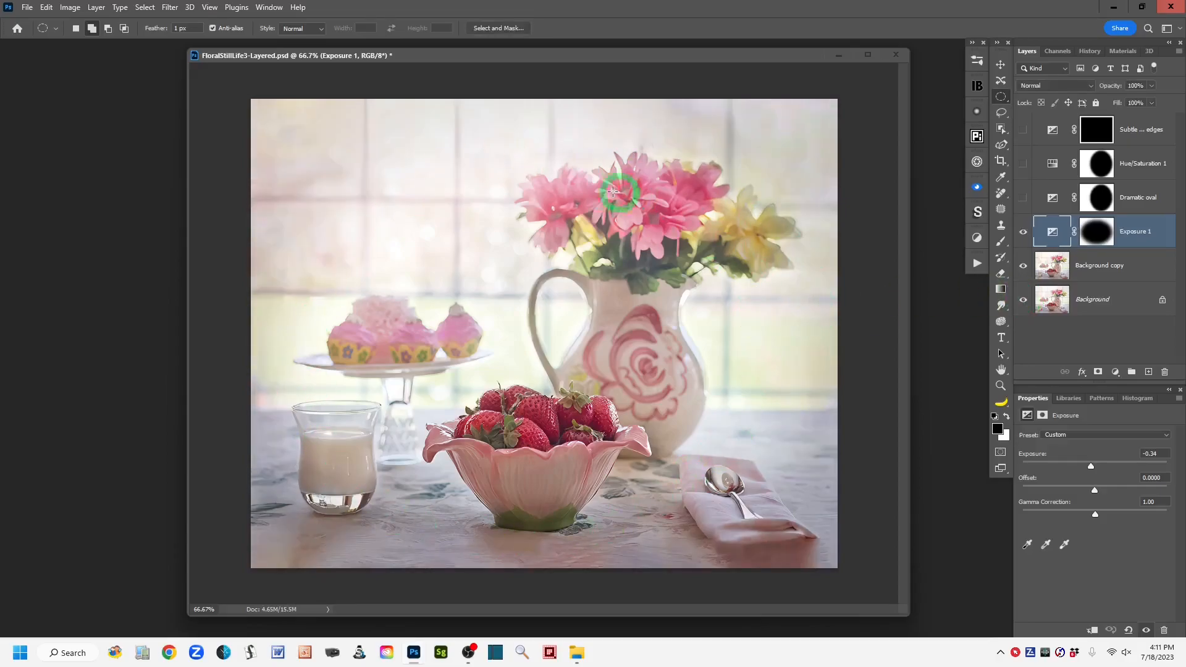
pyautogui.keyDown('alt'); pyautogui.click(1022, 303); pyautogui.keyUp('alt')
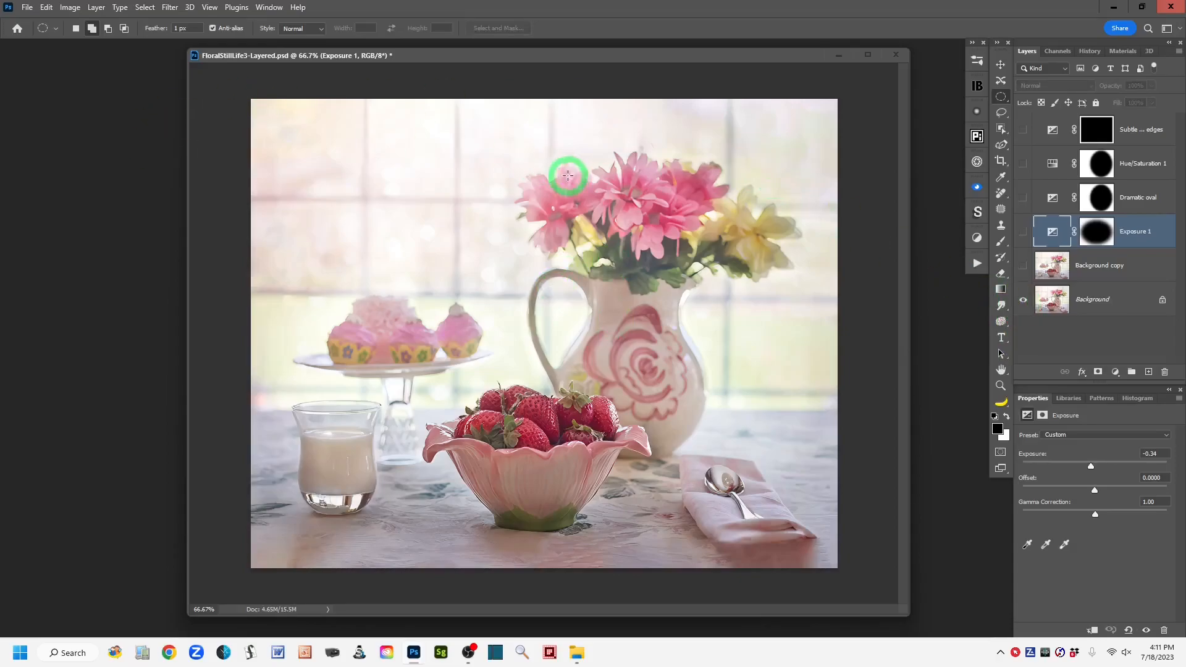
pyautogui.keyDown('alt'); pyautogui.click(1022, 302); pyautogui.keyUp('alt')
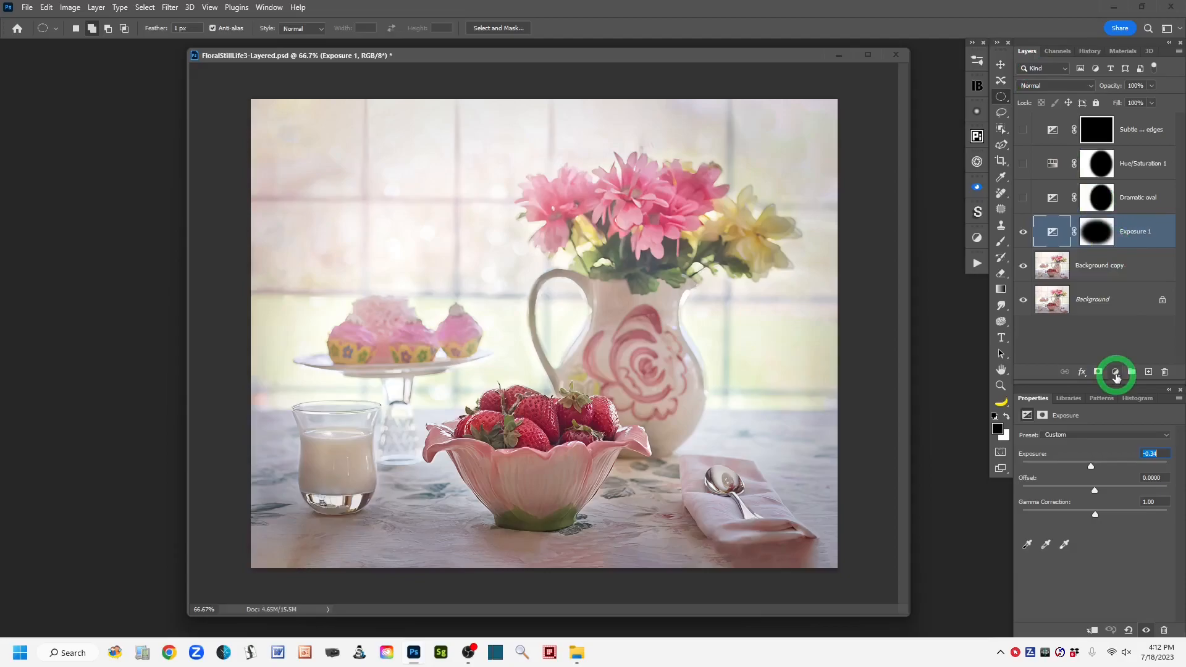
# Step: Add a Brightness/Contrast adjustment layer above Exposure 1 and replace its blank mask with a copy of the Exposure 1 oval mask
pyautogui.click(1115, 373)
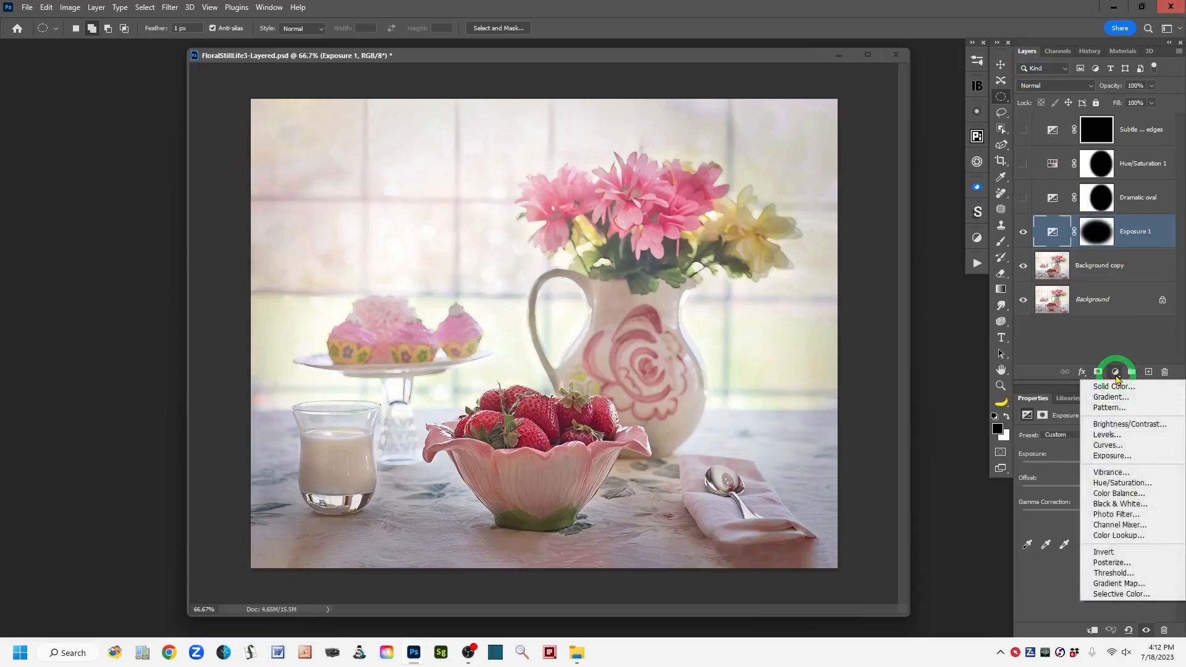
pyautogui.click(1167, 426)
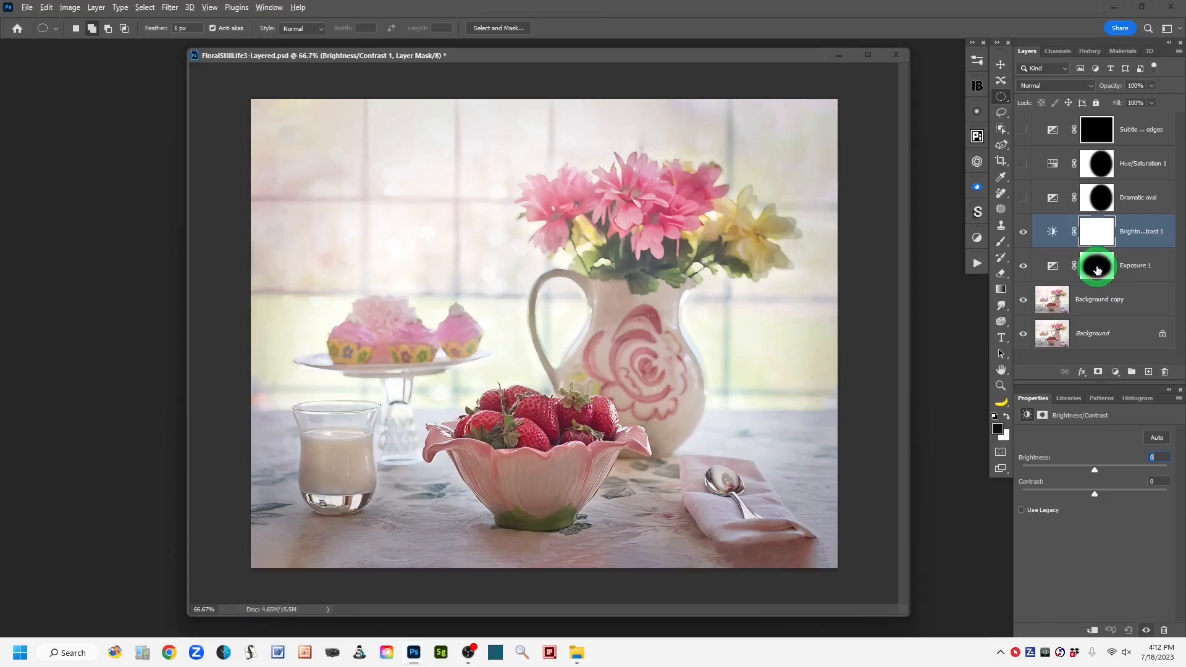
pyautogui.moveTo(1097, 270); pyautogui.dragTo(1098, 233)
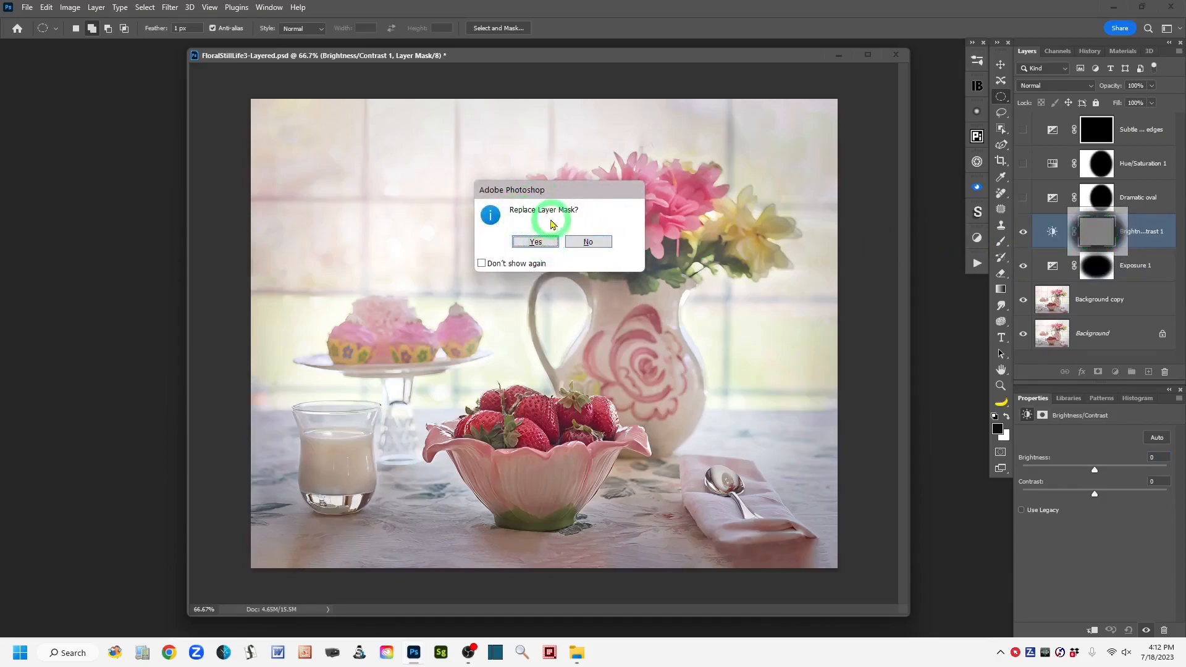
pyautogui.click(536, 242)
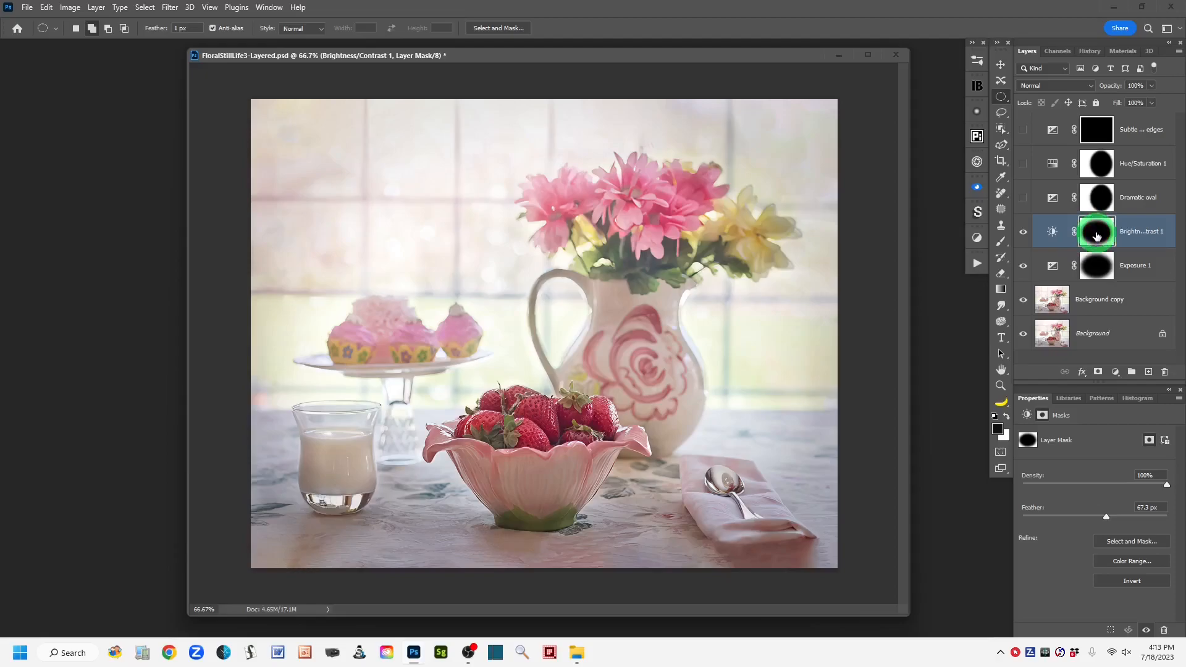
# Step: Invert the Brightness/Contrast layer's mask and set Brightness to 9 to lighten the area inside the oval
pyautogui.click(1152, 585)
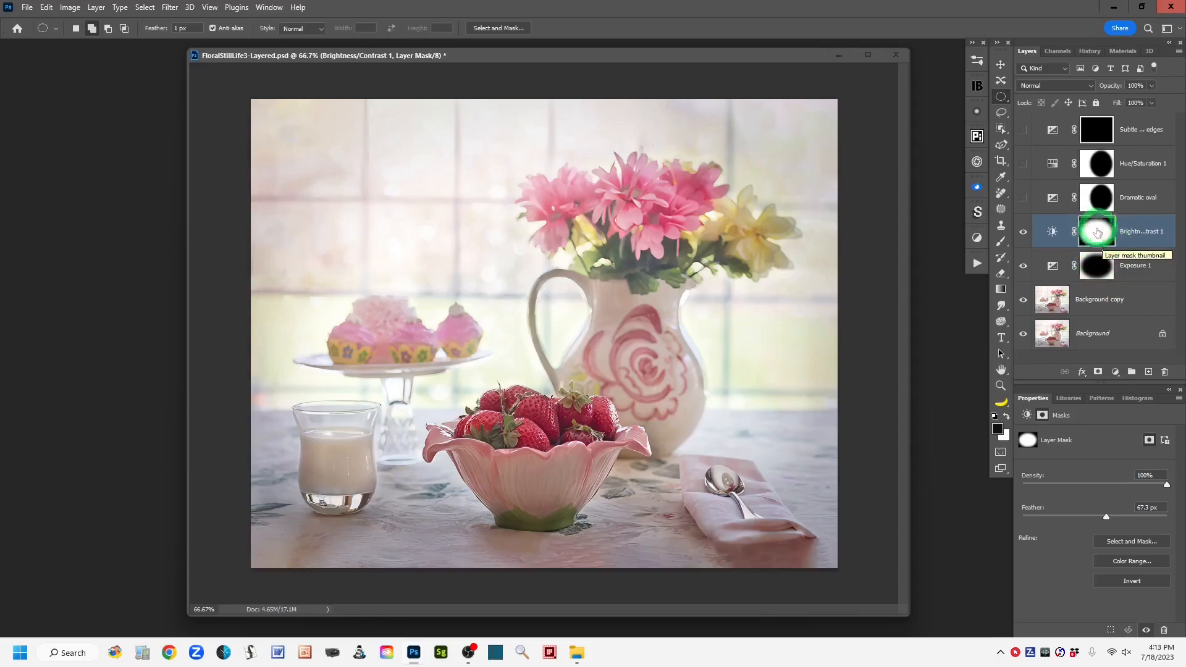
pyautogui.click(1052, 232)
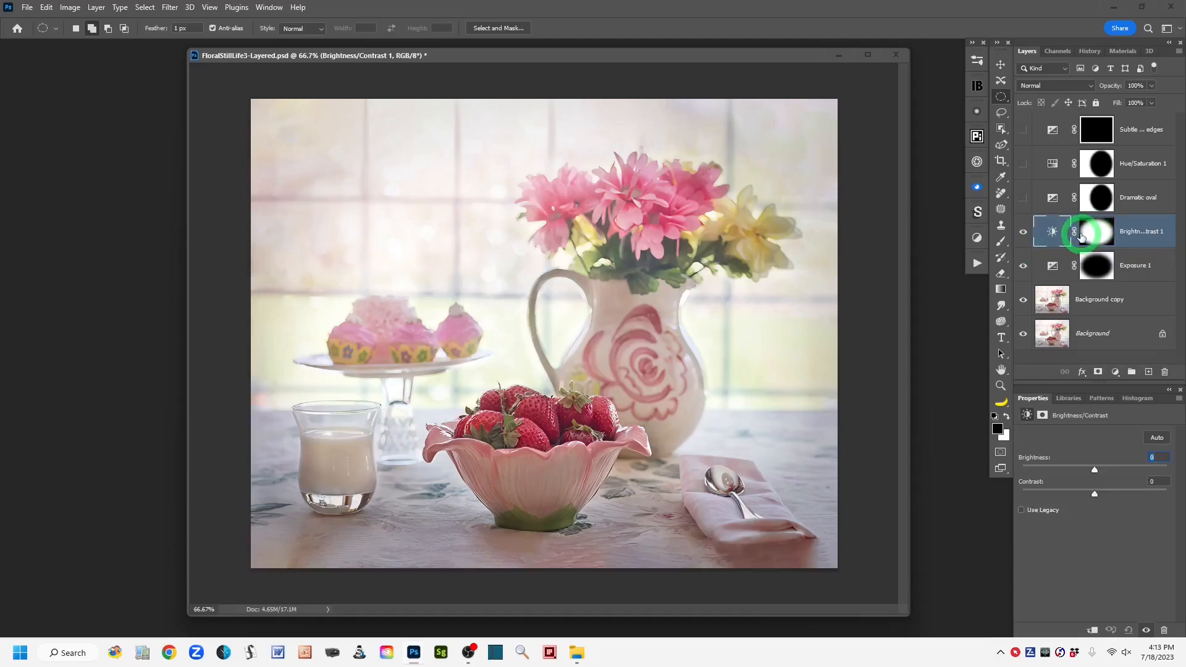
pyautogui.click(1053, 232)
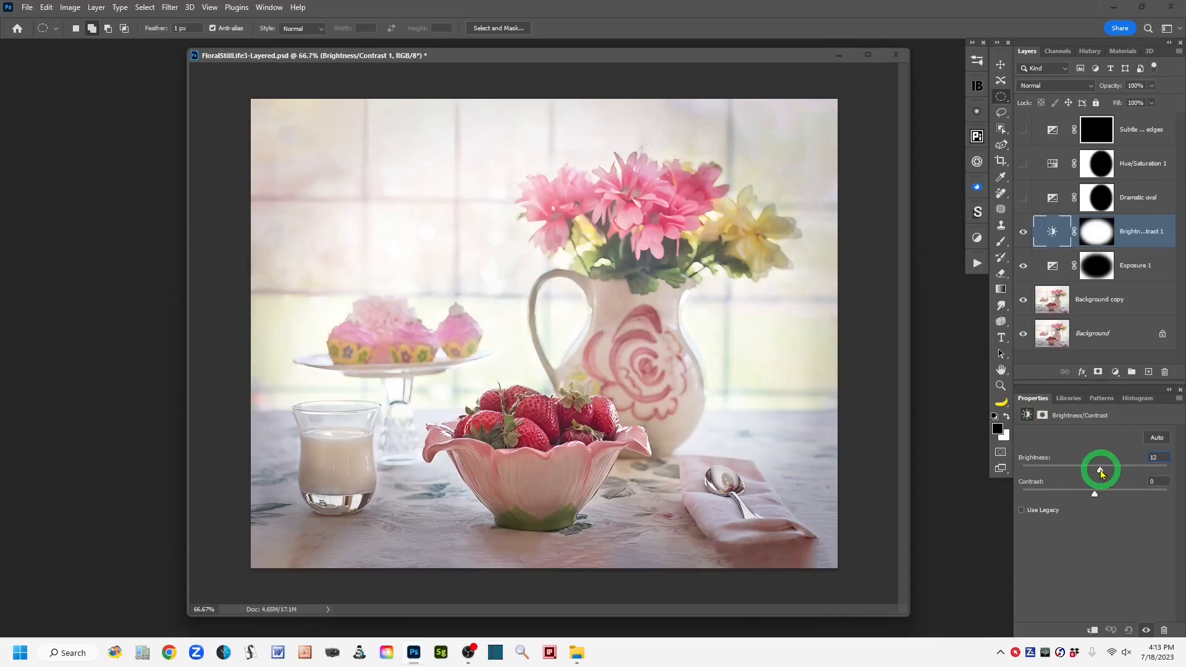
# Step: Set the Brightness/Contrast layer's opacity to 90% and compare the edited photo with the original Background
pyautogui.click(1023, 234)
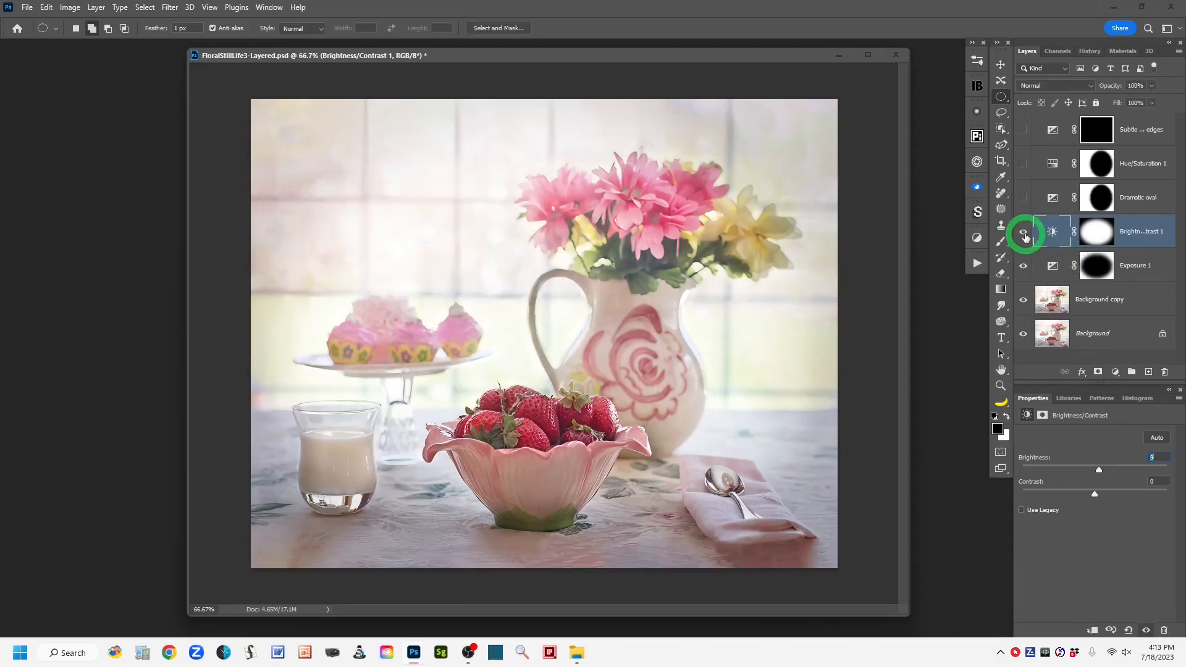
pyautogui.click(1024, 235)
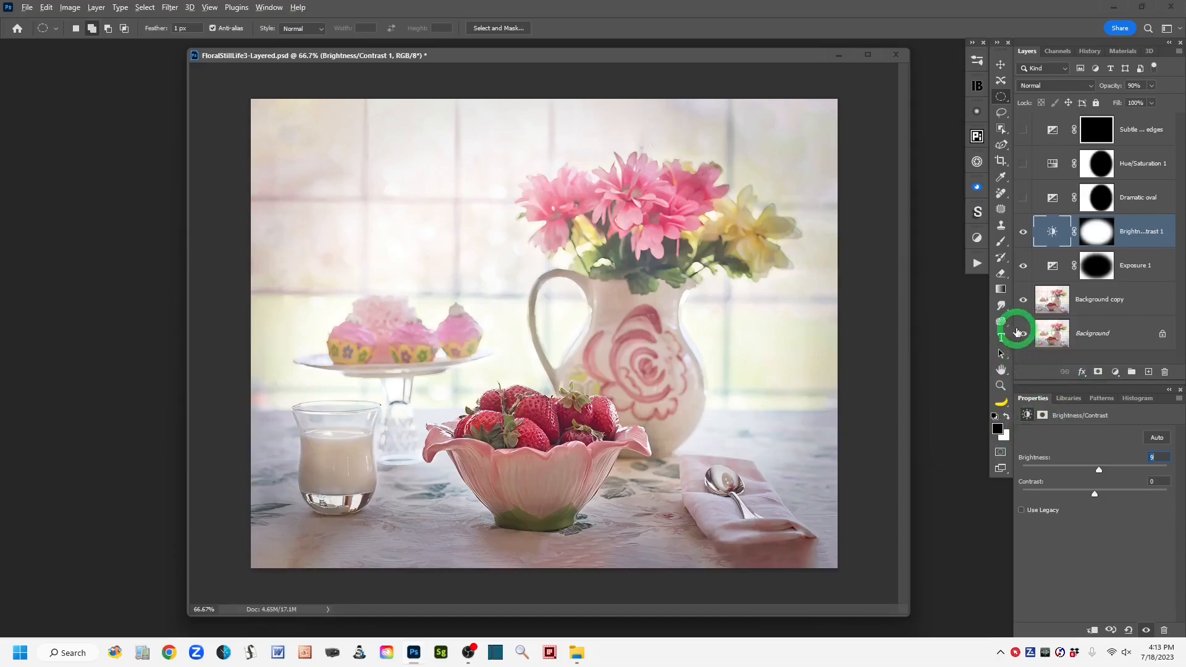
pyautogui.keyDown('alt'); pyautogui.click(1023, 334); pyautogui.keyUp('alt')
pyautogui.keyDown('alt'); pyautogui.click(1022, 333); pyautogui.keyUp('alt')
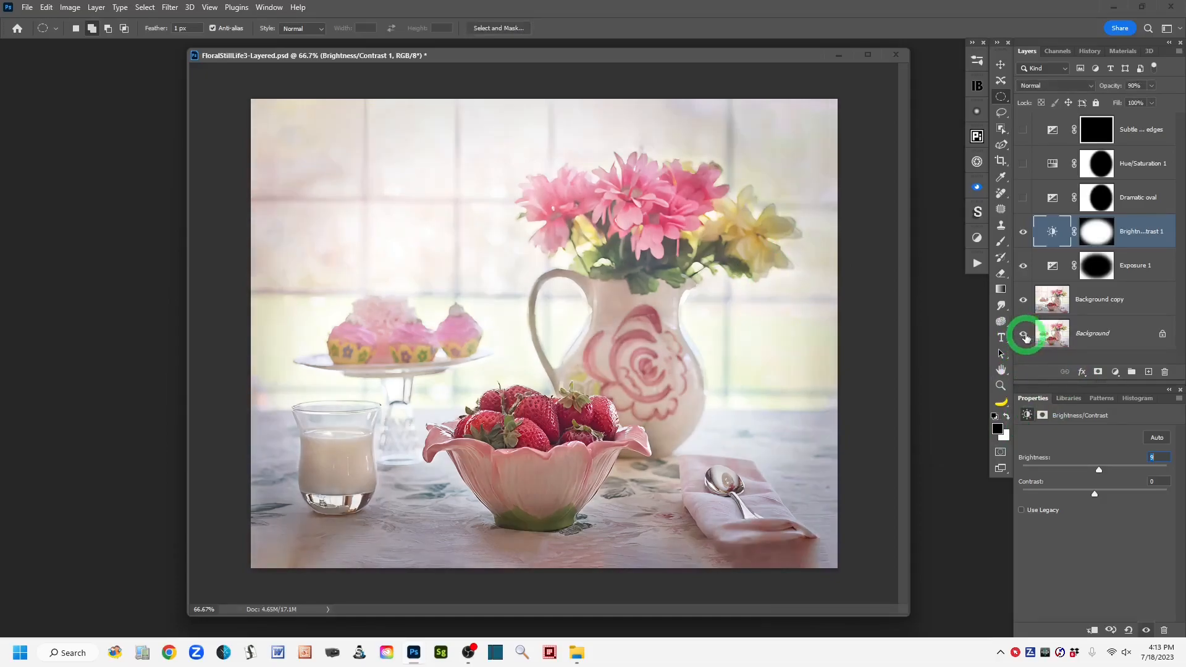
pyautogui.keyDown('alt'); pyautogui.click(1023, 334); pyautogui.keyUp('alt')
pyautogui.keyDown('alt'); pyautogui.click(1022, 333); pyautogui.keyUp('alt')
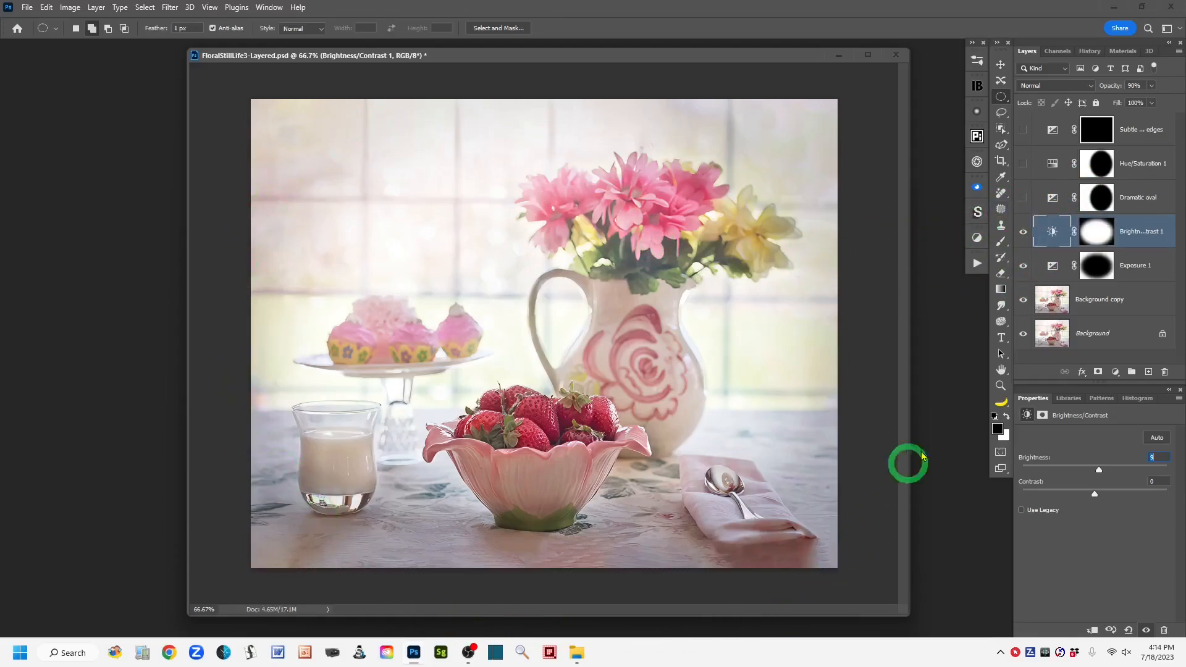
# Step: Make the Dramatic oval and Hue/Saturation 1 layers visible to show a stronger, colored vignette
pyautogui.click(1023, 198)
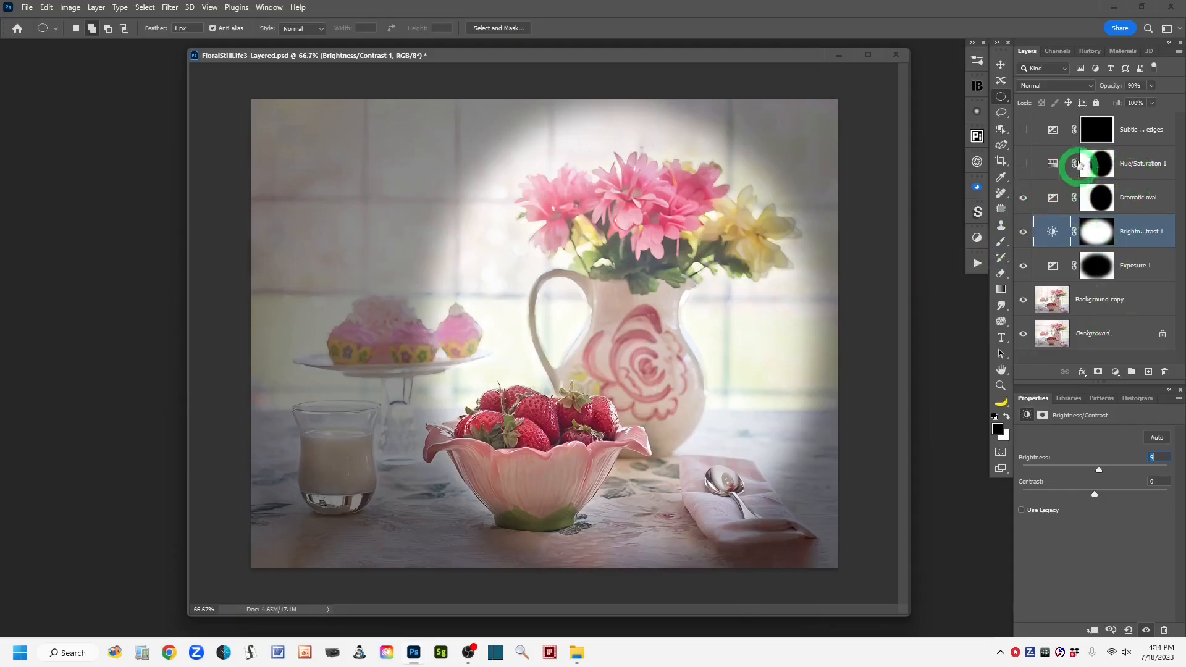
pyautogui.click(1117, 373)
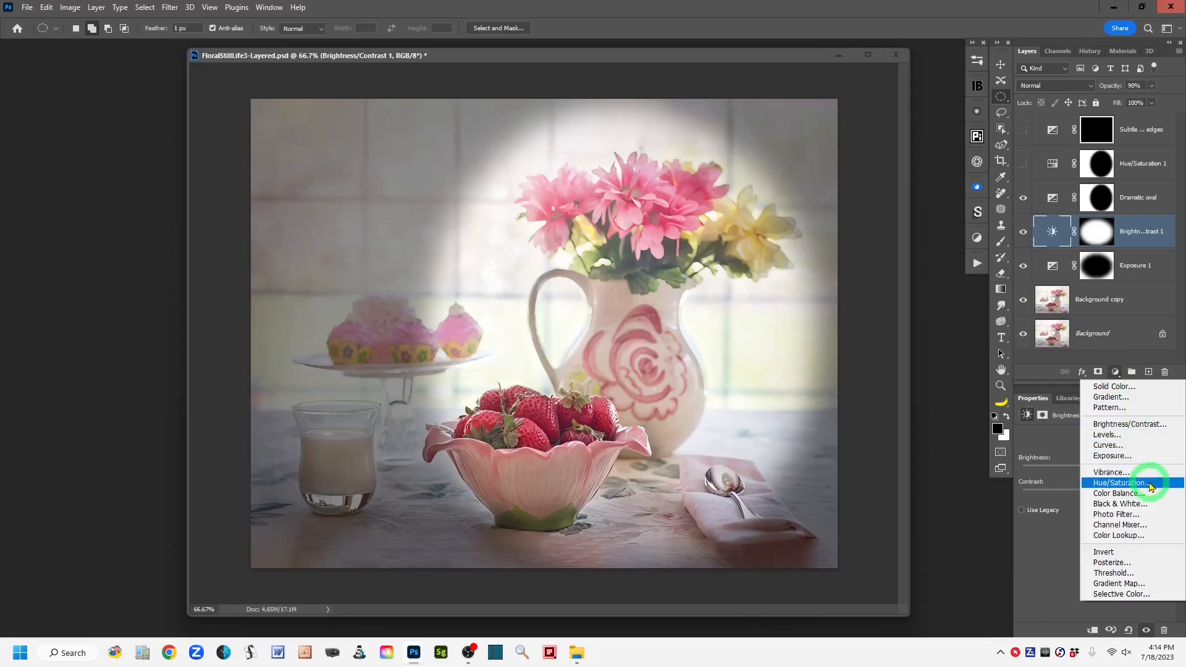
pyautogui.click(1022, 164)
pyautogui.click(1023, 163)
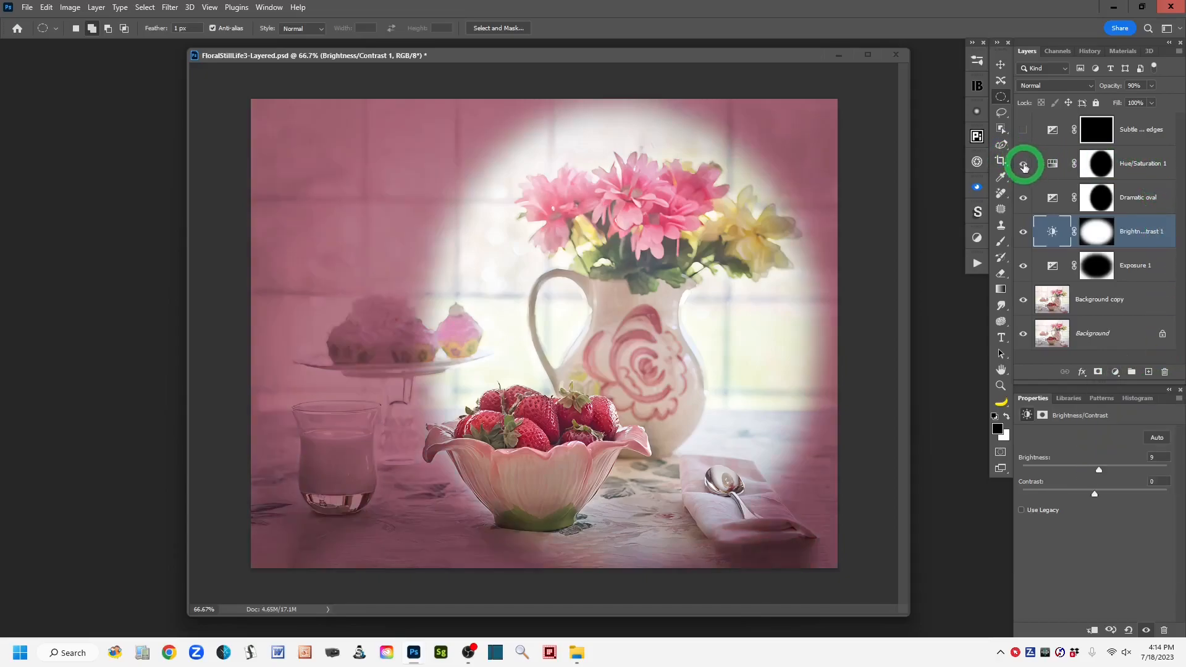
# Step: Keep Colorize enabled on the Hue/Saturation 1 layer, set its Hue to 338, and change its blend mode to Soft Light
pyautogui.click(1059, 170)
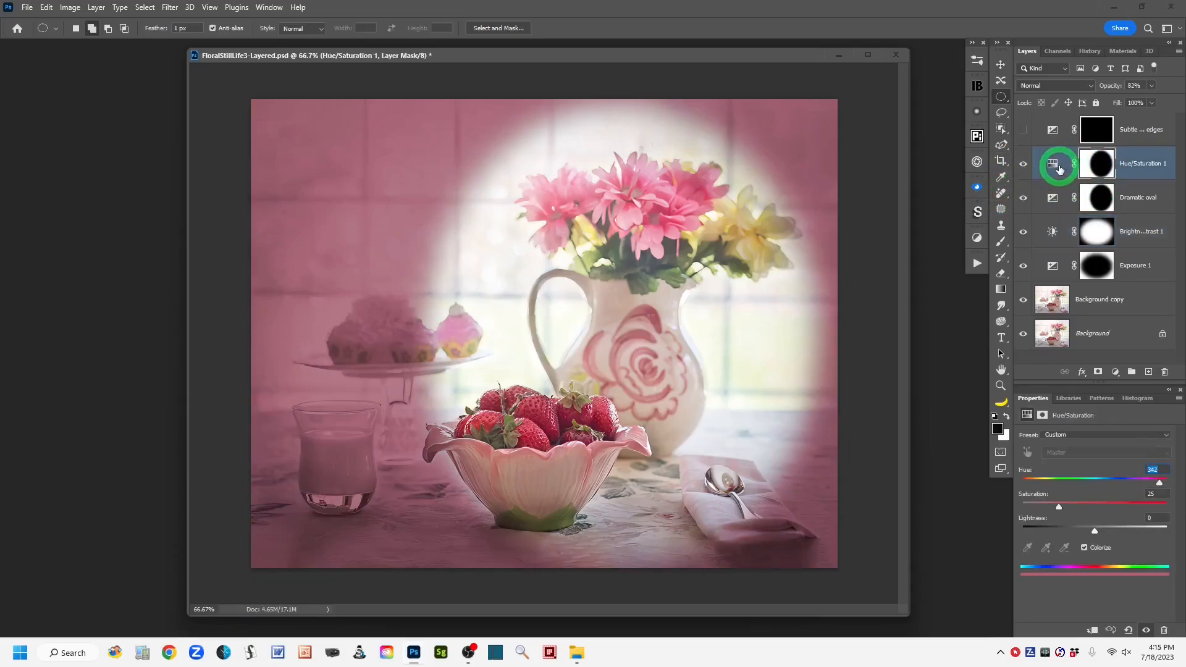
pyautogui.click(1055, 165)
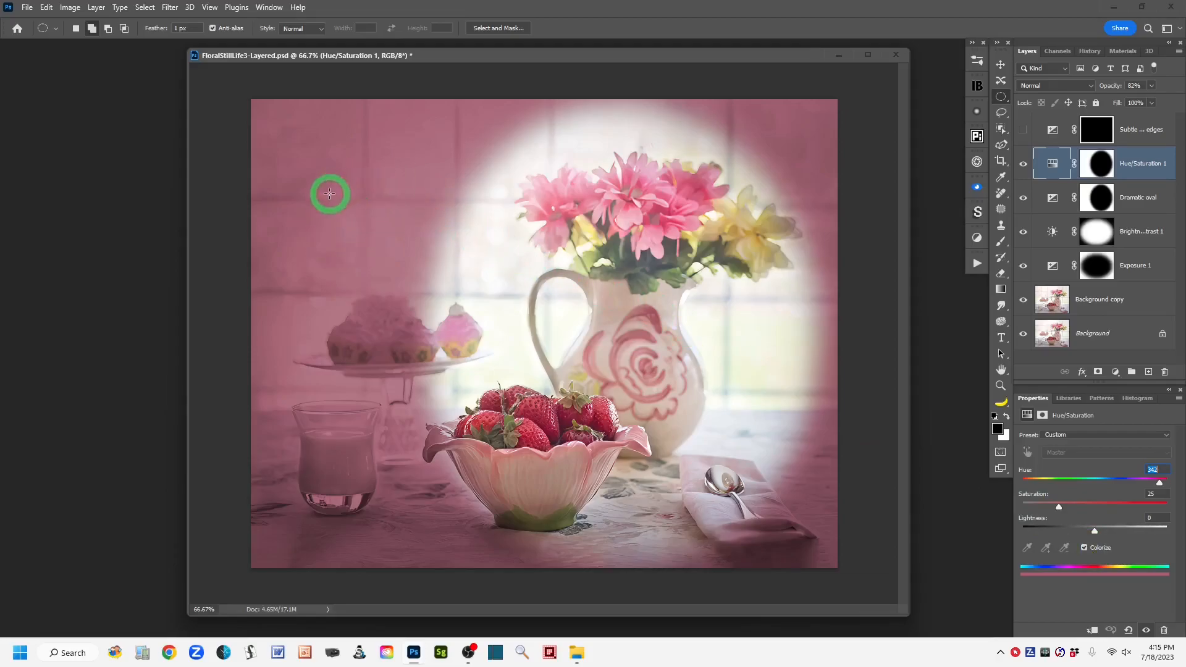
pyautogui.click(1084, 549)
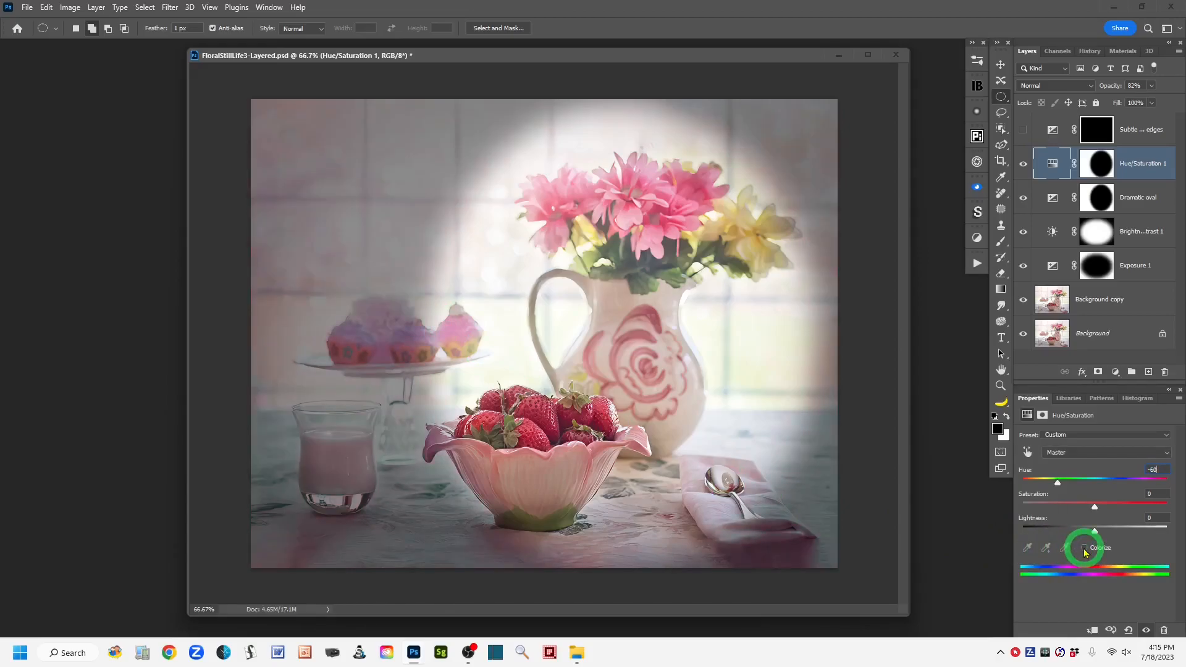
pyautogui.click(1084, 549)
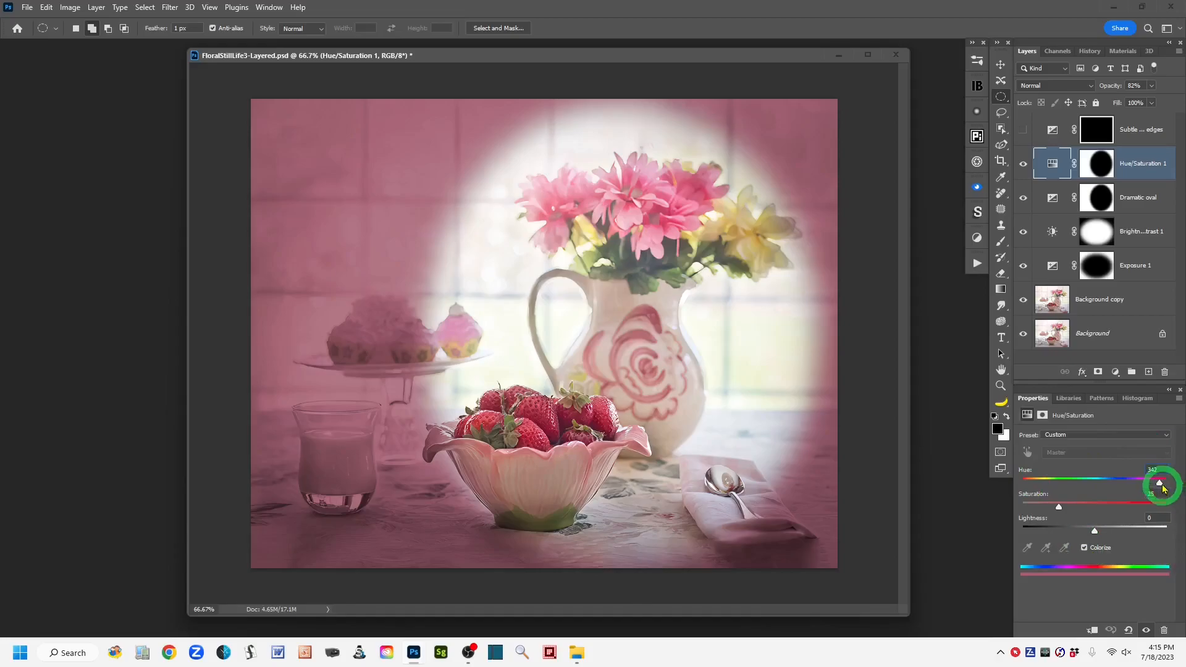
pyautogui.moveTo(1160, 486)
pyautogui.mouseDown()
pyautogui.moveTo(1027, 483)
pyautogui.moveTo(1150, 488)
pyautogui.mouseUp()
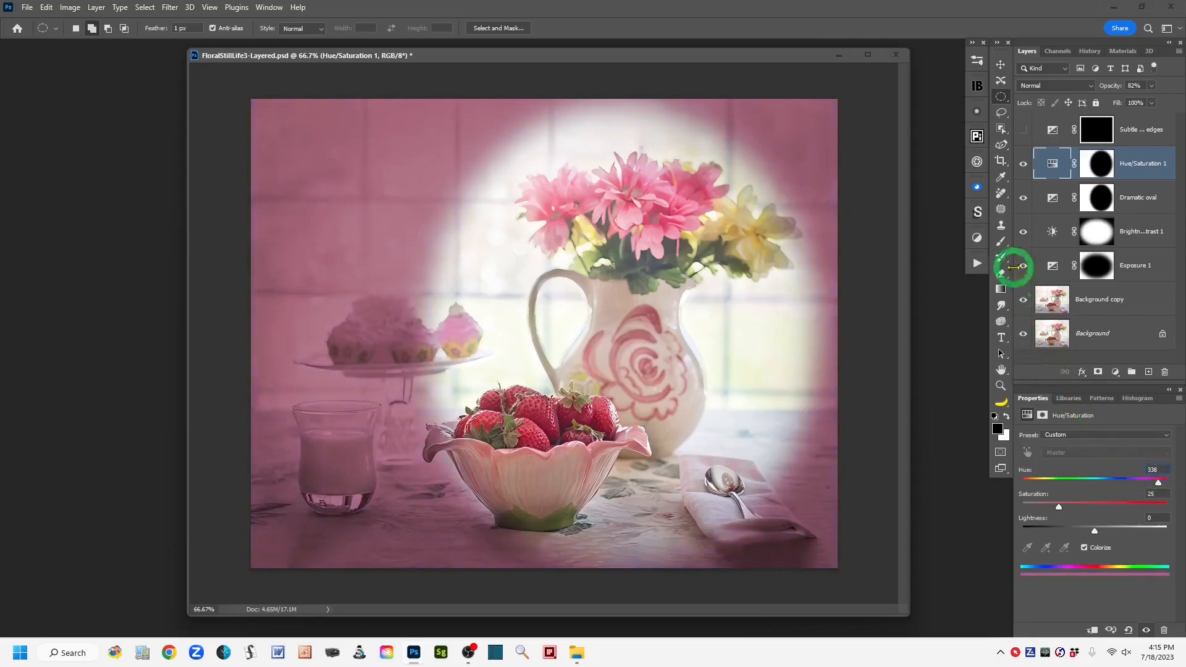
pyautogui.click(1092, 86)
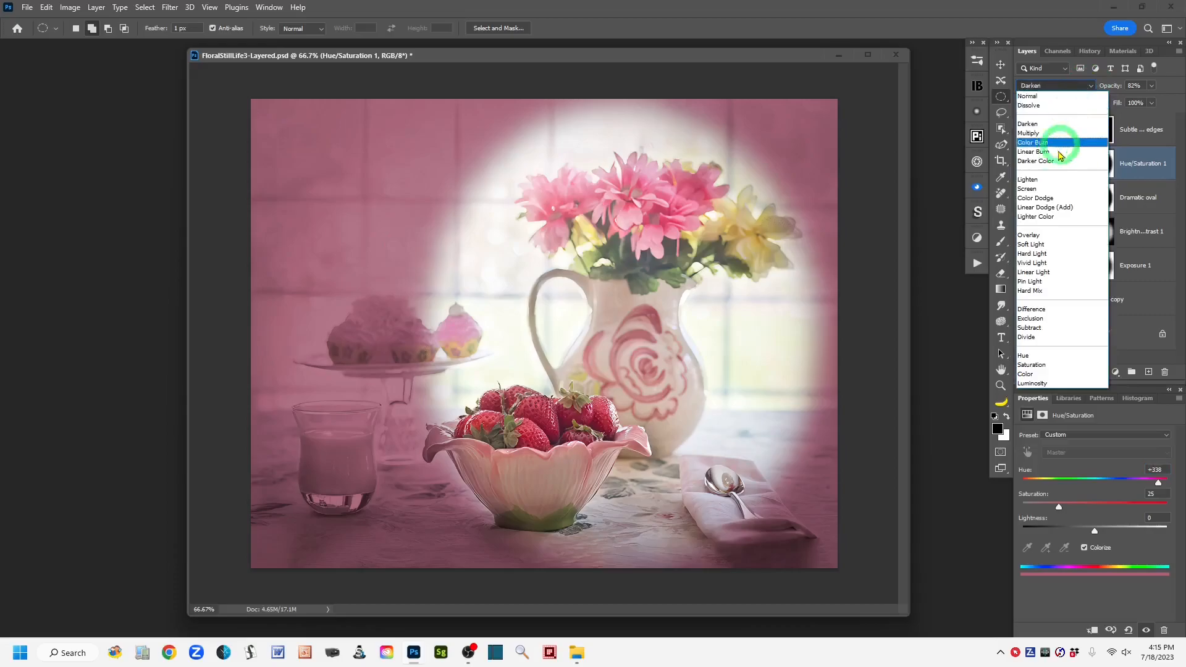
pyautogui.click(1034, 247)
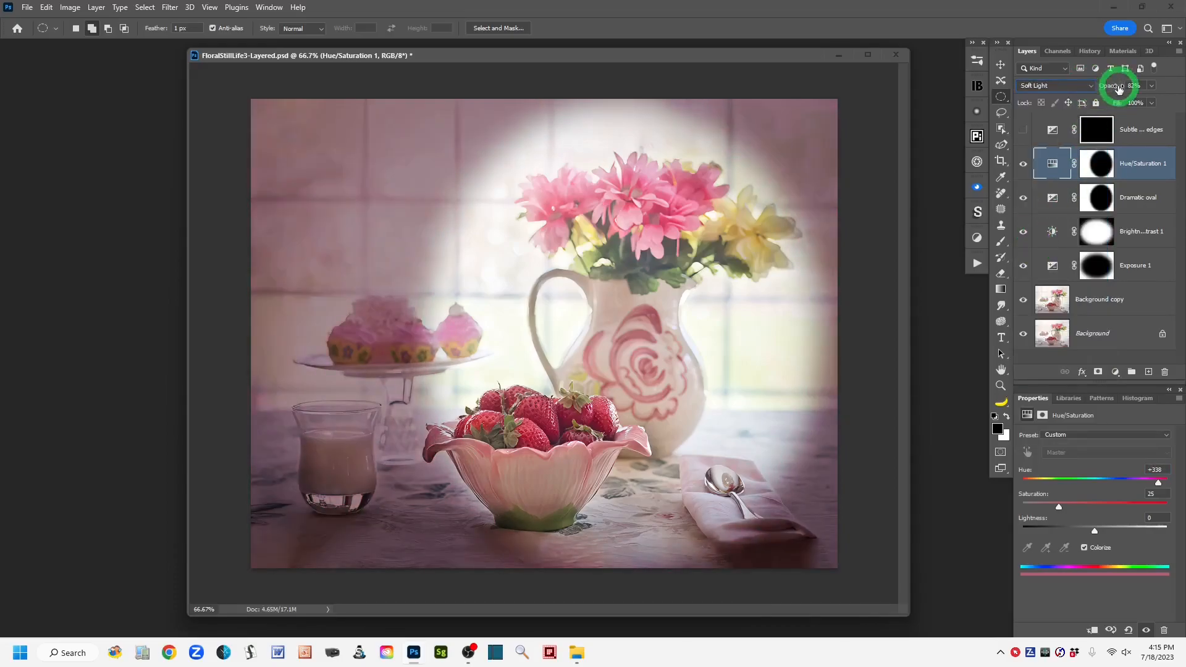